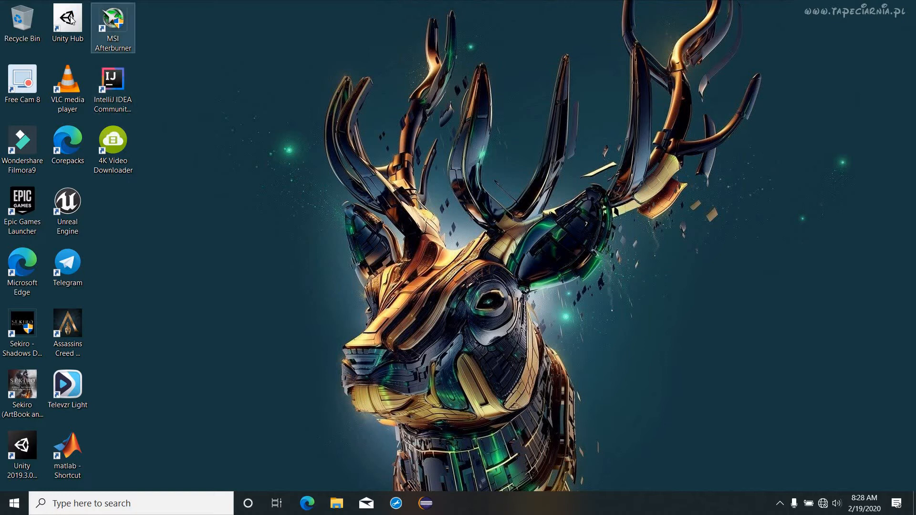
Step: Launch Unity Hub from its desktop shortcut
{"action": "double_click", "coordinate": [72, 20]}
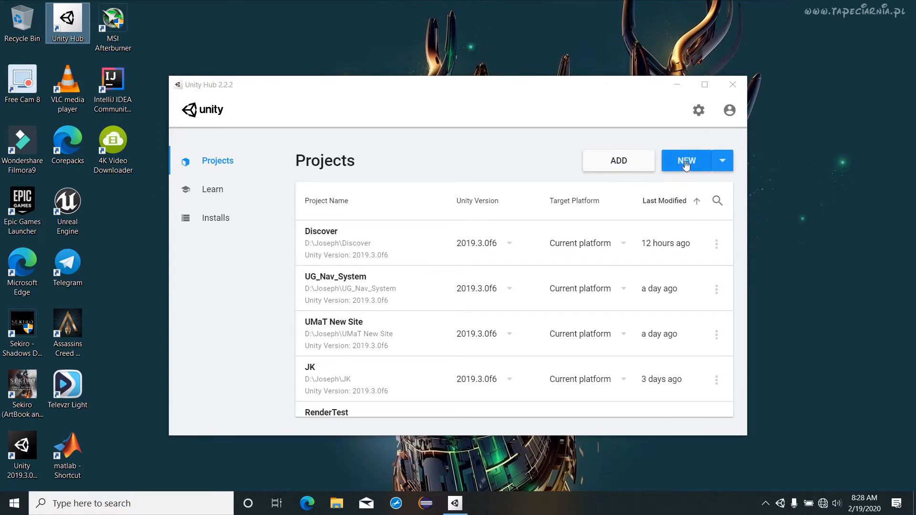
Step: Start a new 3D project and replace the default name with Project 1
{"action": "left_click", "coordinate": [687, 165]}
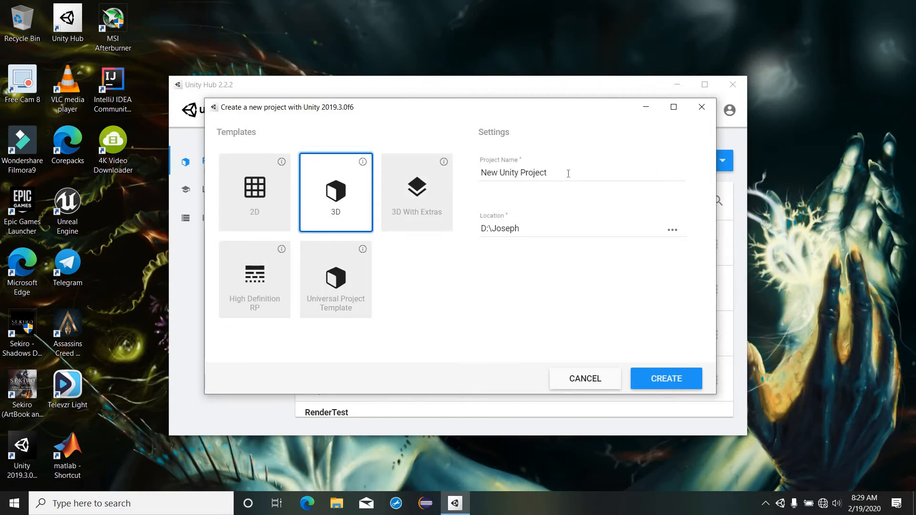
{"action": "left_click_drag", "start_coordinate": [569, 174], "coordinate": [428, 180]}
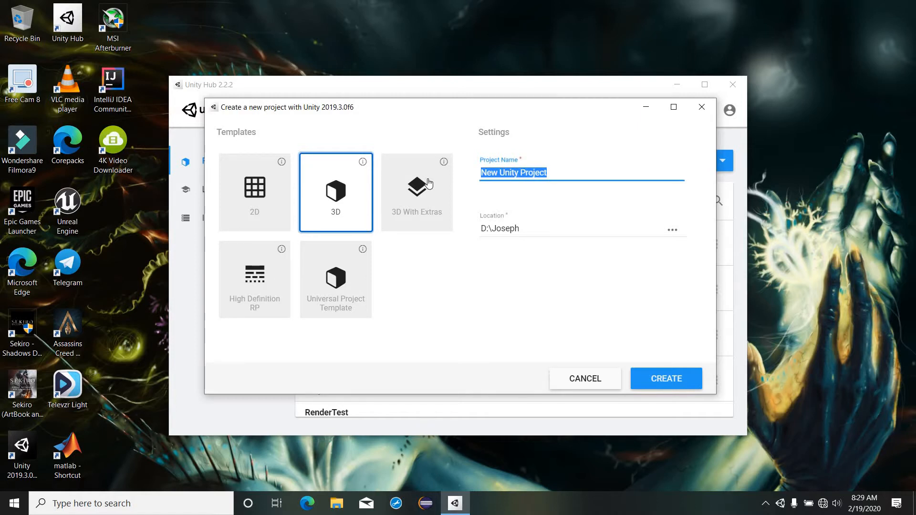
{"action": "type", "text": "T"}
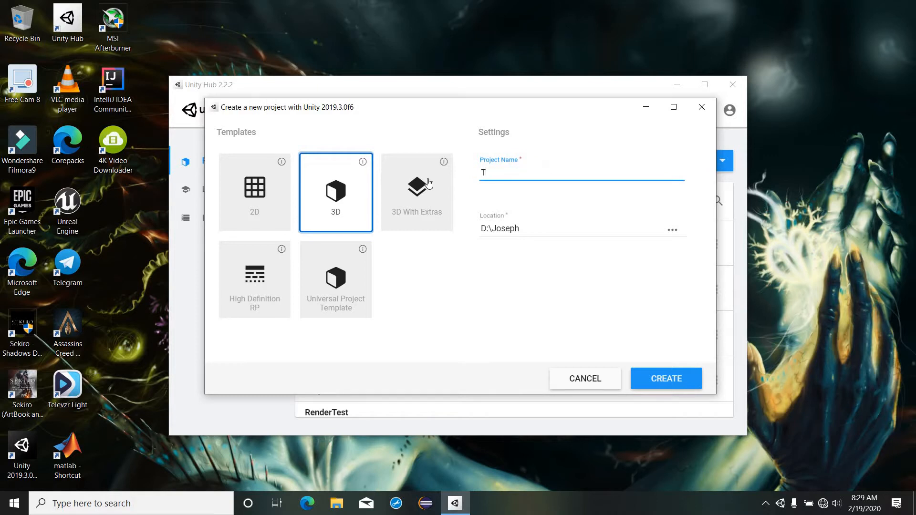
{"action": "type", "text": "e"}
{"action": "key", "text": "BackSpace"}
{"action": "key", "text": "BackSpace"}
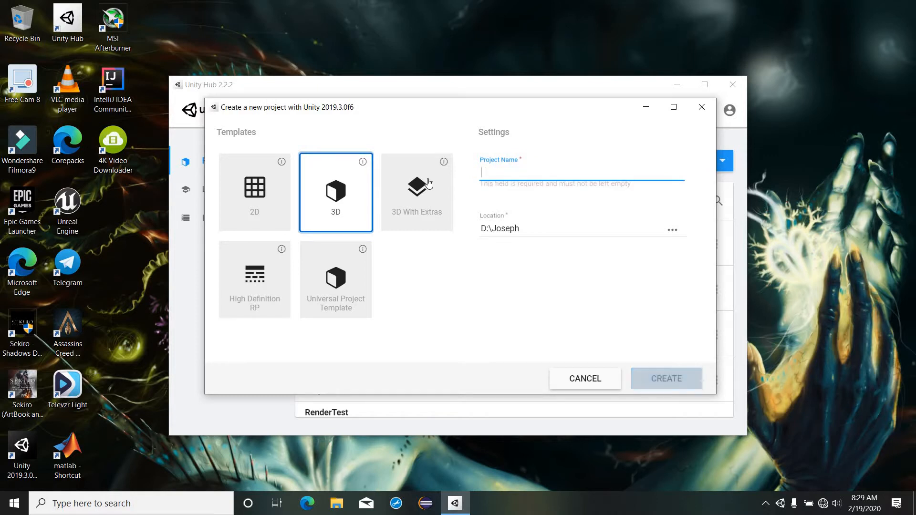
{"action": "type", "text": "P"}
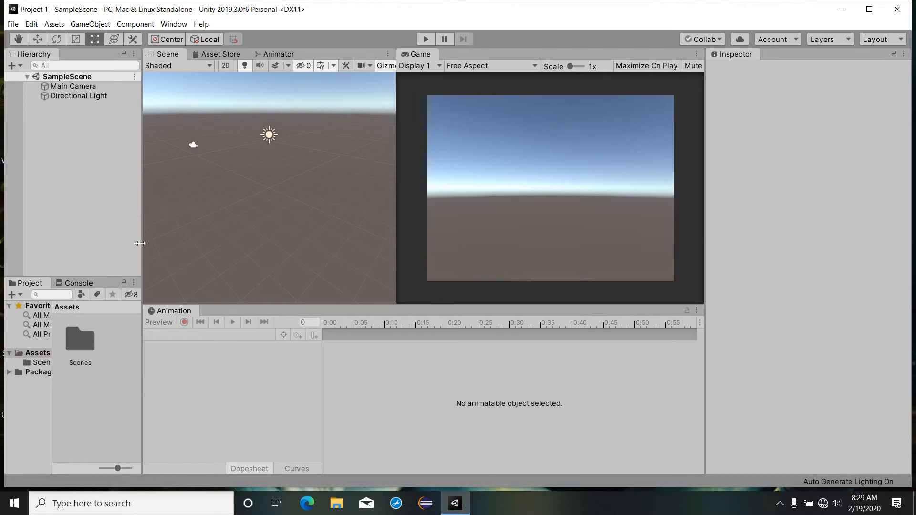
Step: Maximize the Unity editor and apply the Default window layout
{"action": "left_click", "coordinate": [88, 249]}
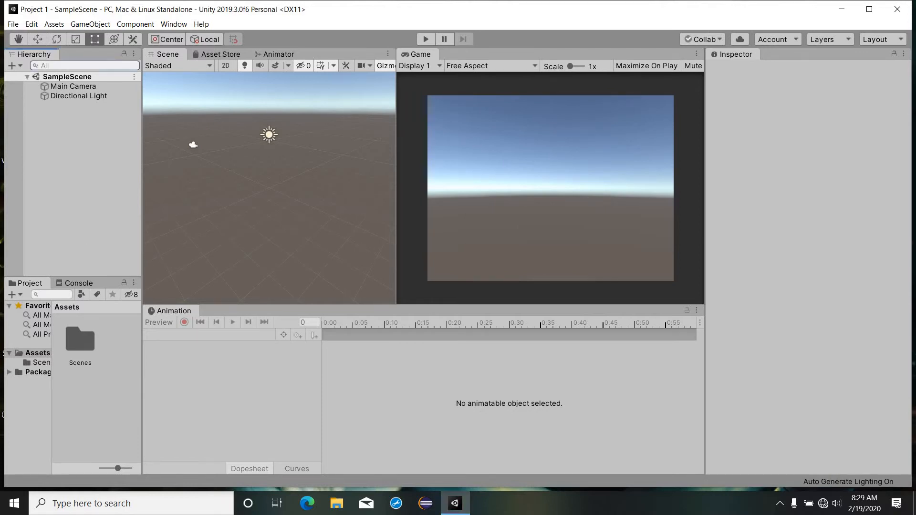
{"action": "left_click", "coordinate": [872, 10]}
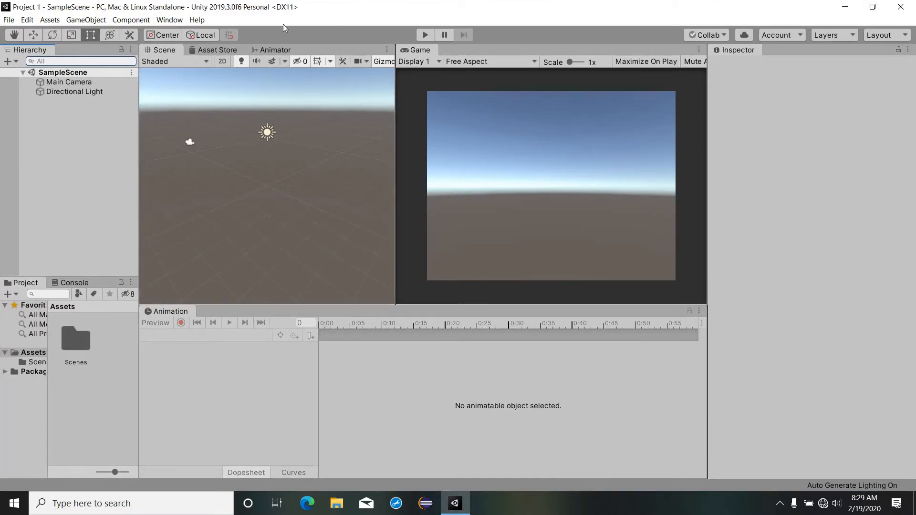
{"action": "left_click", "coordinate": [169, 20]}
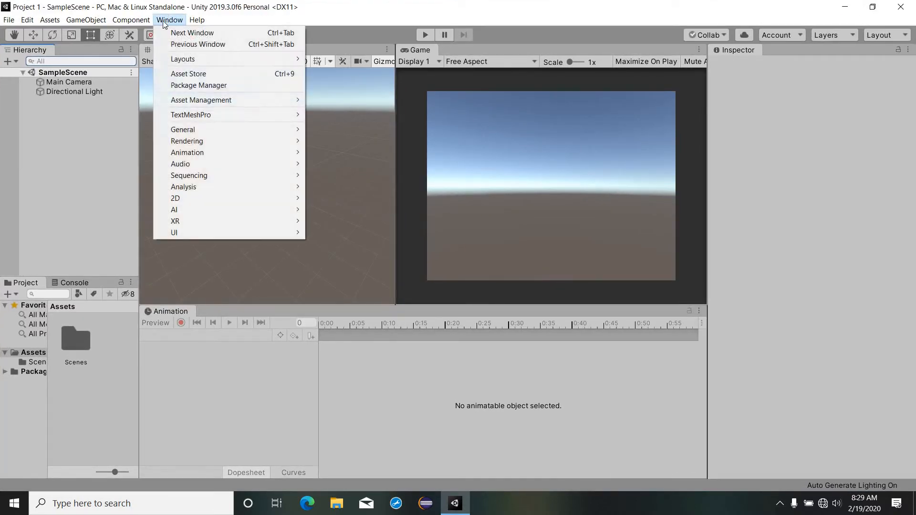
{"action": "key", "text": "Left"}
{"action": "mouse_move", "coordinate": [168, 24]}
{"action": "mouse_move", "coordinate": [224, 130]}
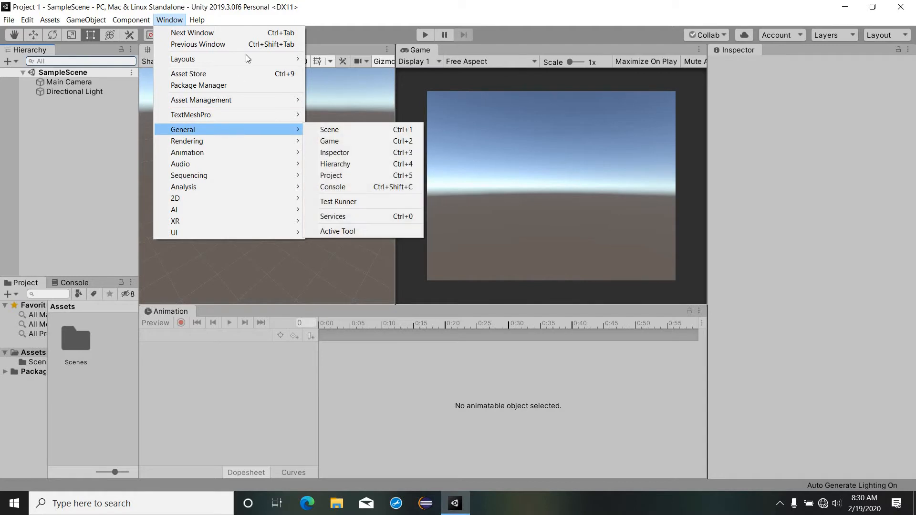
{"action": "mouse_move", "coordinate": [247, 59]}
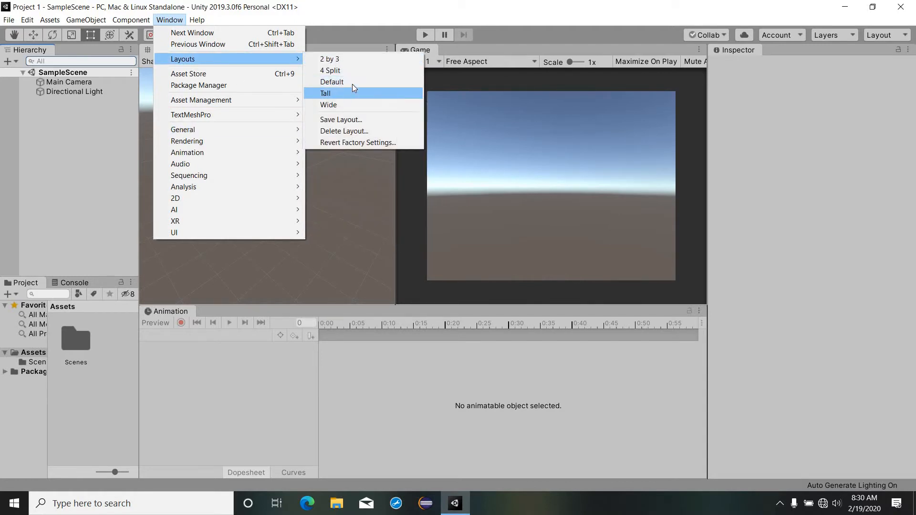
{"action": "left_click", "coordinate": [352, 82]}
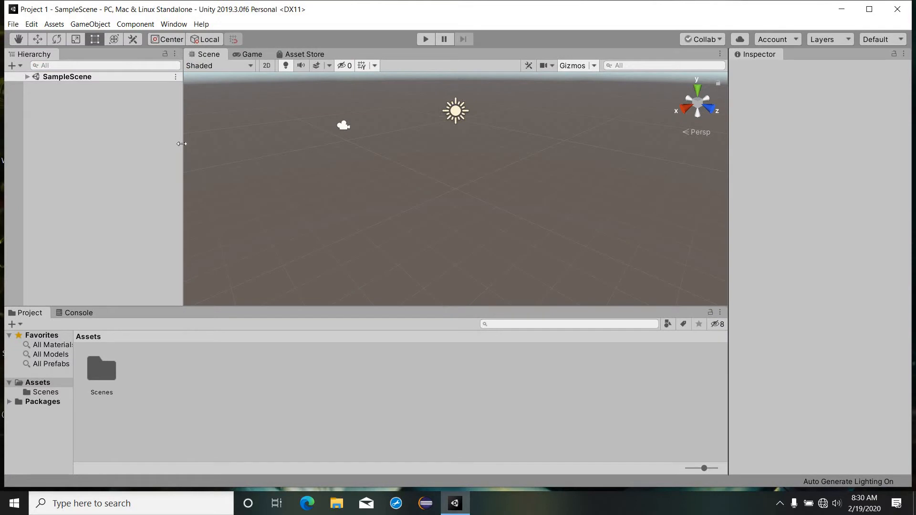
Step: Narrow the Hierarchy and Inspector panels to widen the Scene view, keeping the editor maximized
{"action": "left_click_drag", "start_coordinate": [131, 152], "coordinate": [132, 152]}
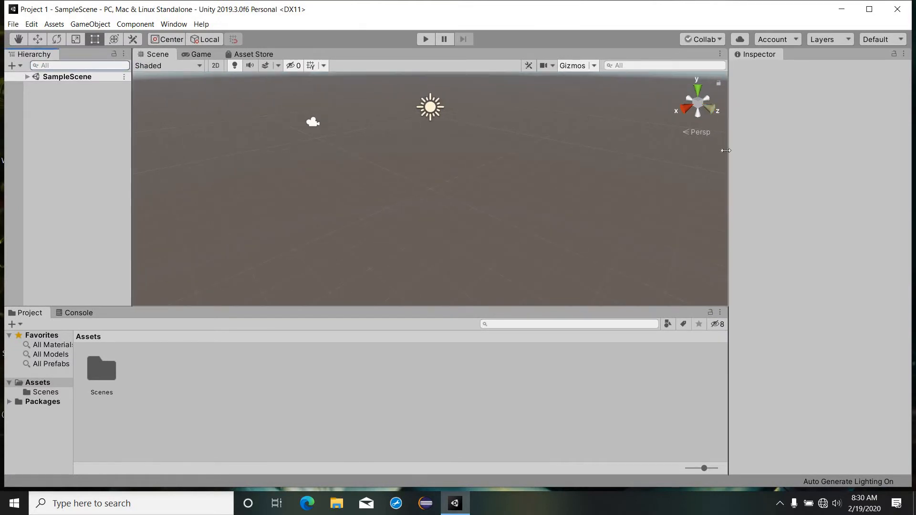
{"action": "left_click_drag", "start_coordinate": [744, 149], "coordinate": [785, 167]}
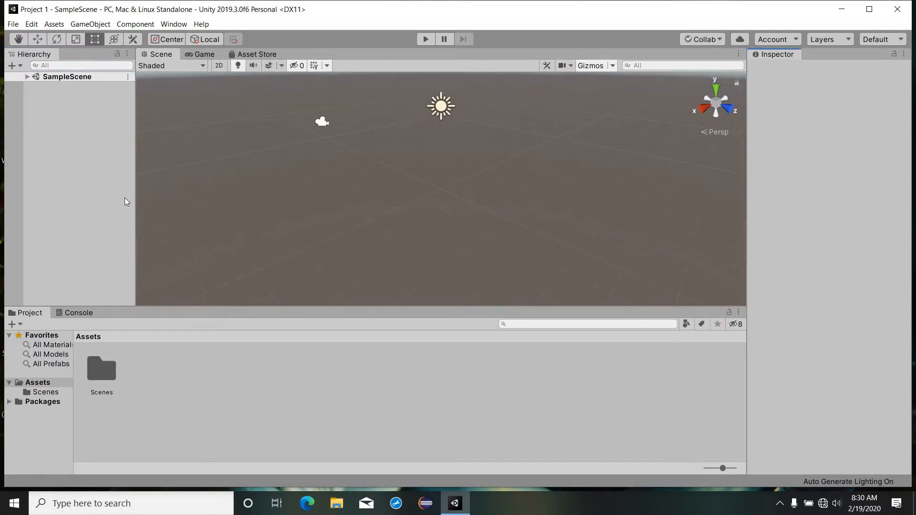
{"action": "left_click_drag", "start_coordinate": [127, 192], "coordinate": [129, 192]}
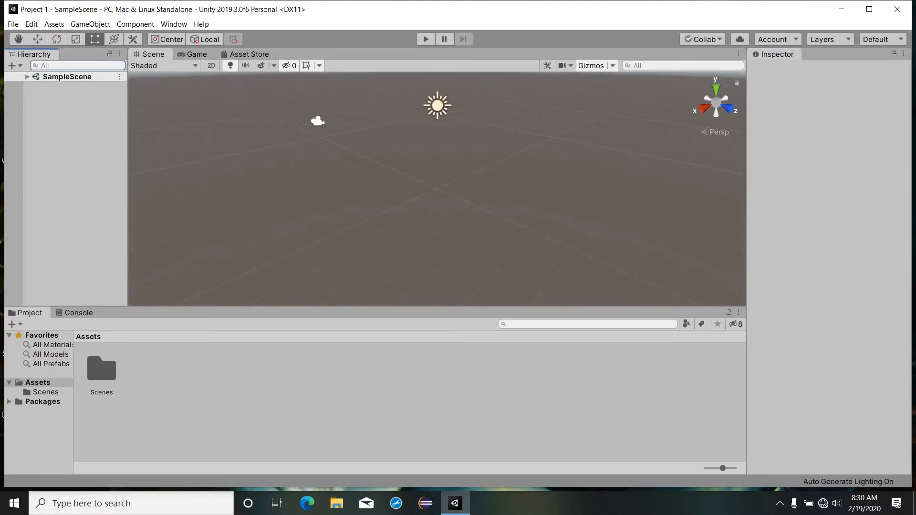
{"action": "left_click", "coordinate": [869, 9]}
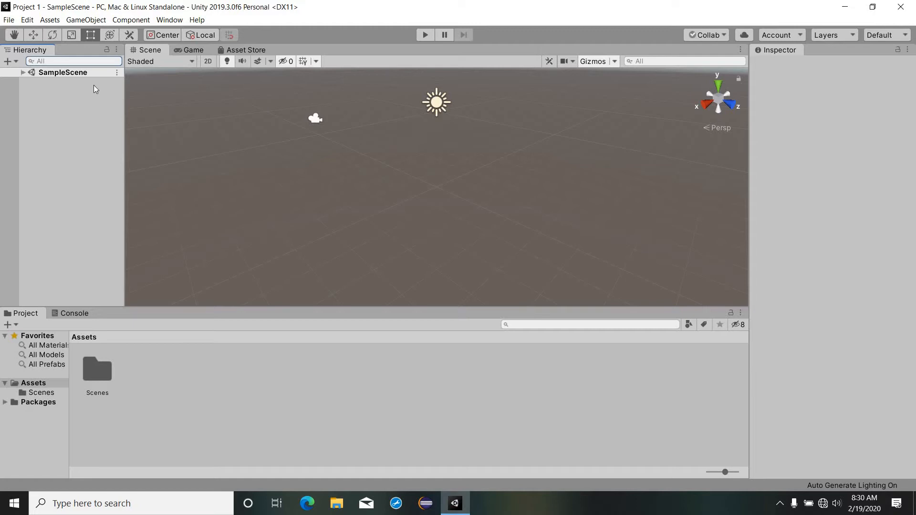
Step: Expand SampleScene in the Hierarchy and open the Scenes asset folder
{"action": "left_click", "coordinate": [22, 73]}
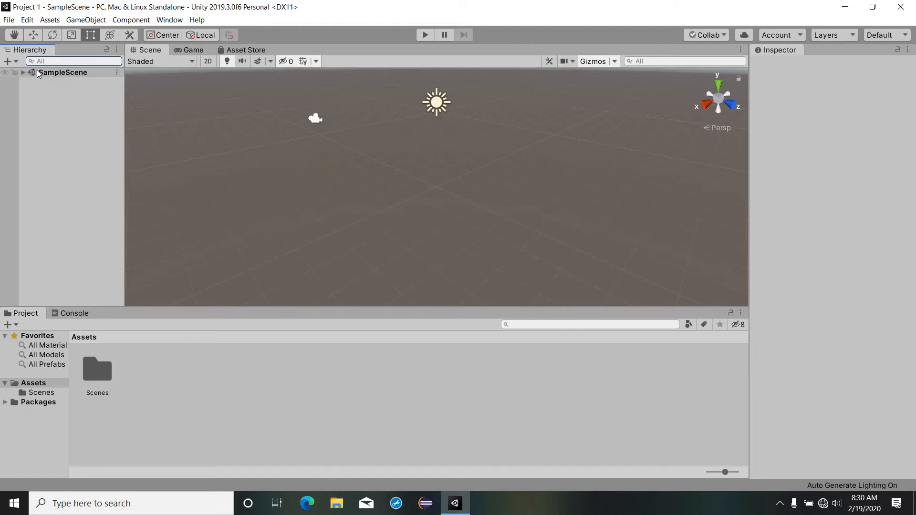
{"action": "double_click", "coordinate": [97, 398]}
{"action": "left_click", "coordinate": [80, 367]}
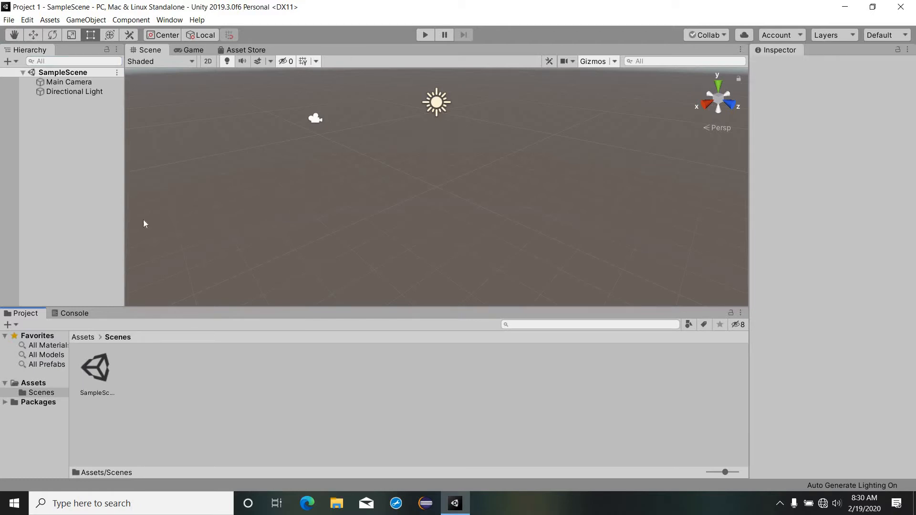
{"action": "right_click_drag", "start_coordinate": [144, 221], "coordinate": [133, 173]}
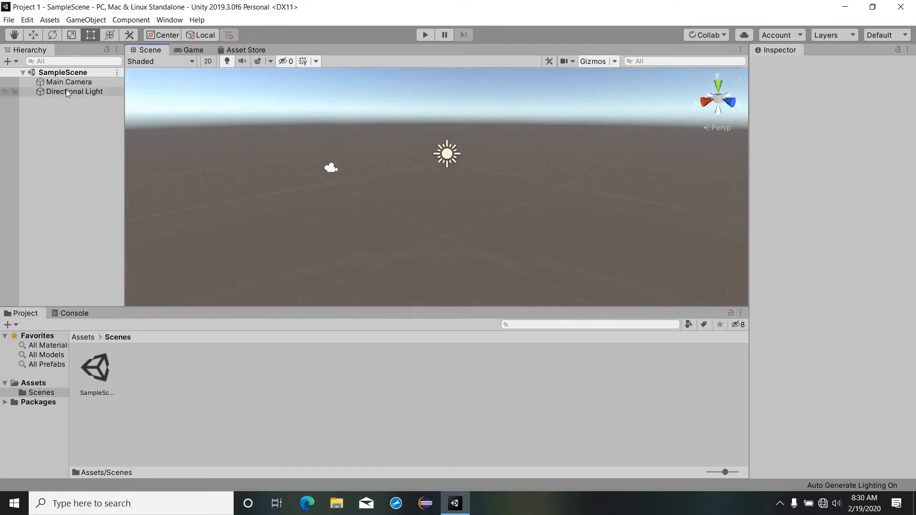
Step: Inspect the Main Camera and Directional Light settings, then show the empty Console
{"action": "left_click", "coordinate": [76, 83]}
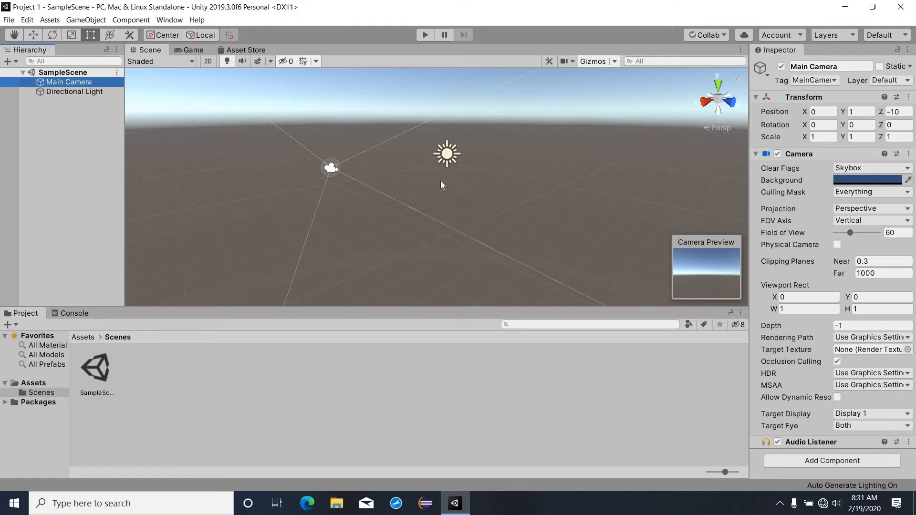
{"action": "left_click", "coordinate": [96, 92]}
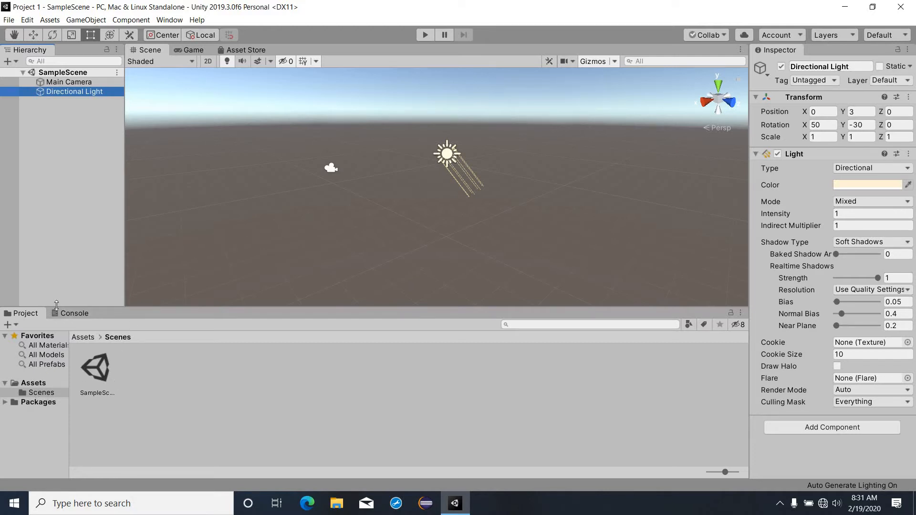
{"action": "left_click", "coordinate": [67, 314]}
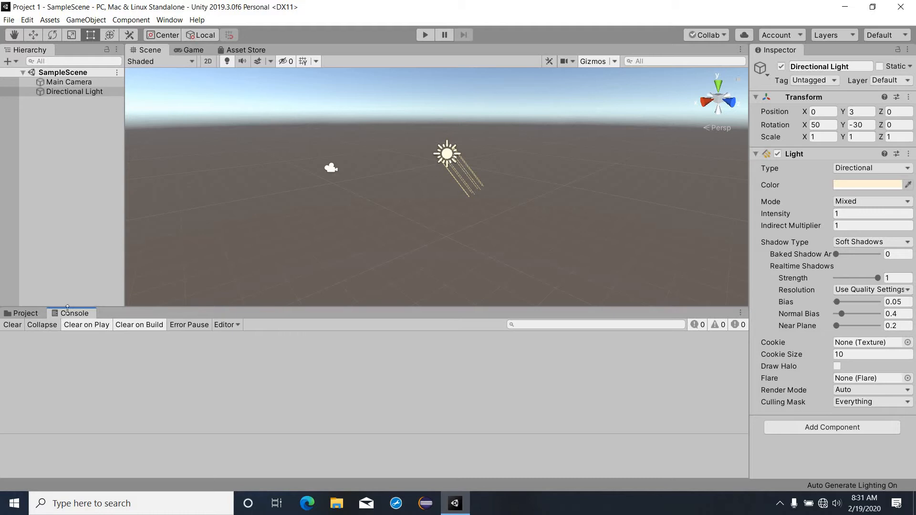
Step: Preview the Game view and the offline Asset Store, then return to the Scene view
{"action": "left_click", "coordinate": [22, 314]}
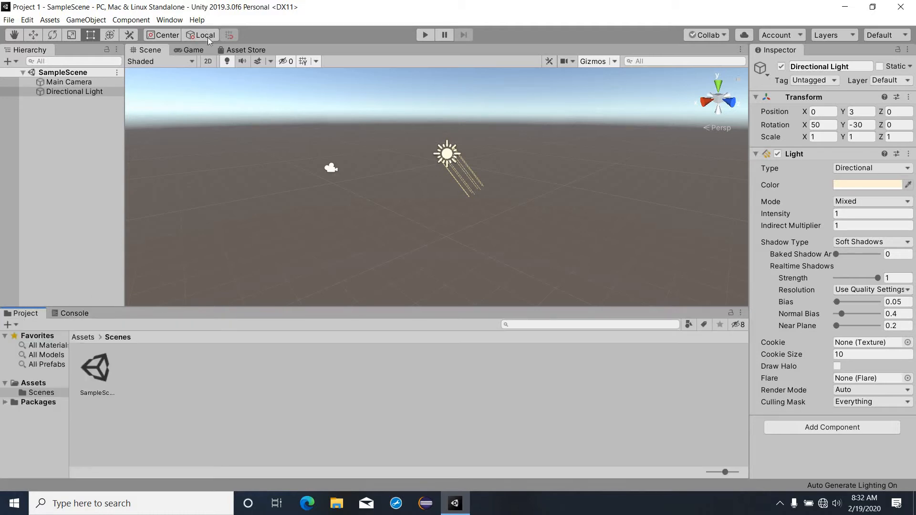
{"action": "left_click", "coordinate": [194, 51]}
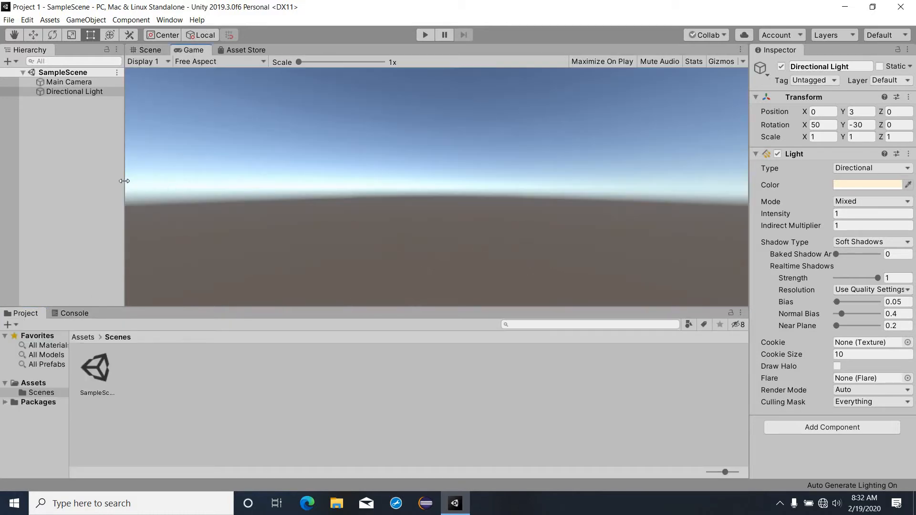
{"action": "mouse_move", "coordinate": [239, 309]}
{"action": "left_mouse_down"}
{"action": "mouse_move", "coordinate": [222, 382]}
{"action": "mouse_move", "coordinate": [239, 320]}
{"action": "left_mouse_up"}
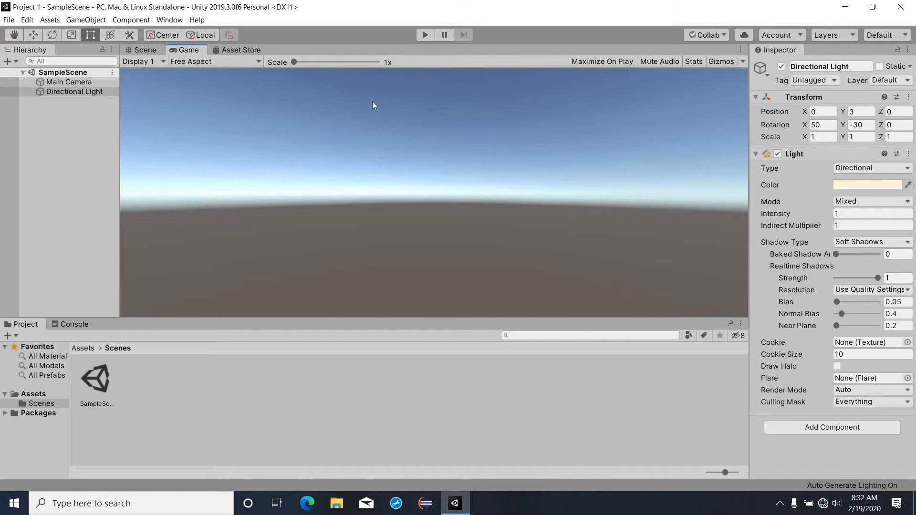
{"action": "left_click", "coordinate": [252, 50]}
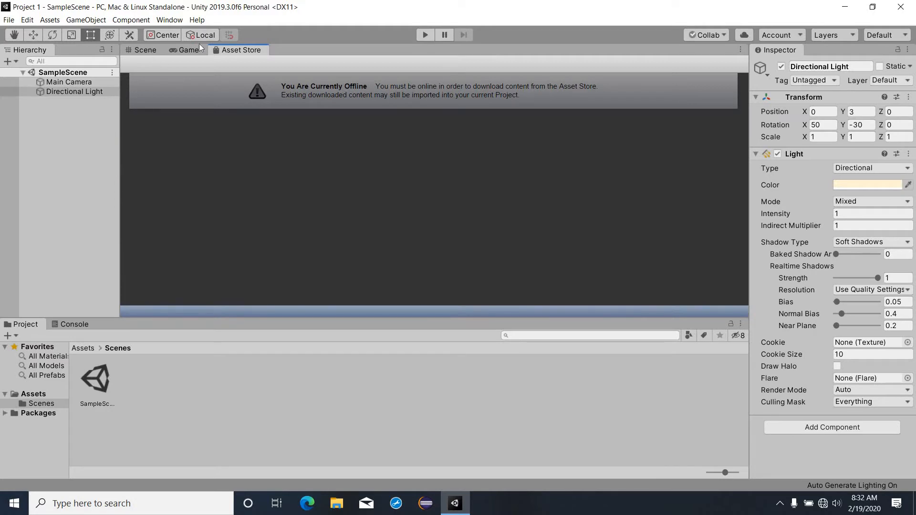
{"action": "left_click", "coordinate": [148, 51]}
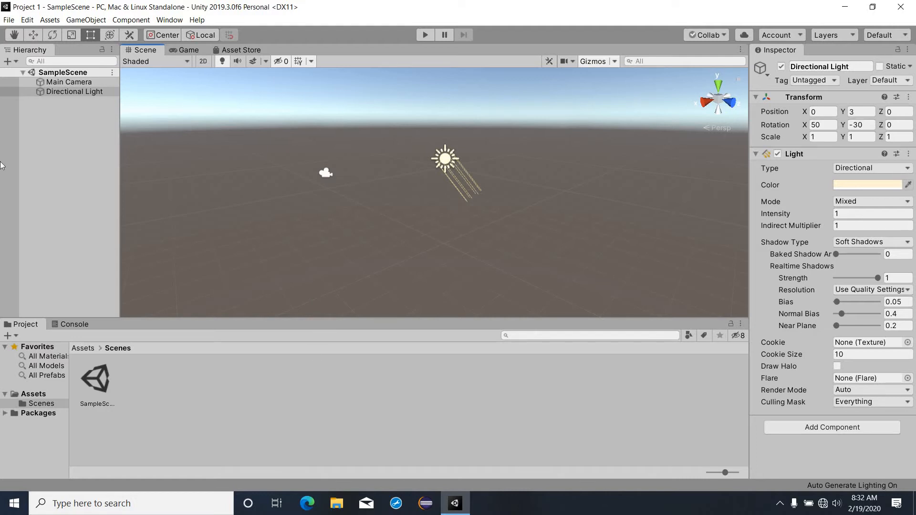
Step: Create two folders, Scripts and Materials, inside the Scenes folder
{"action": "right_click", "coordinate": [187, 395]}
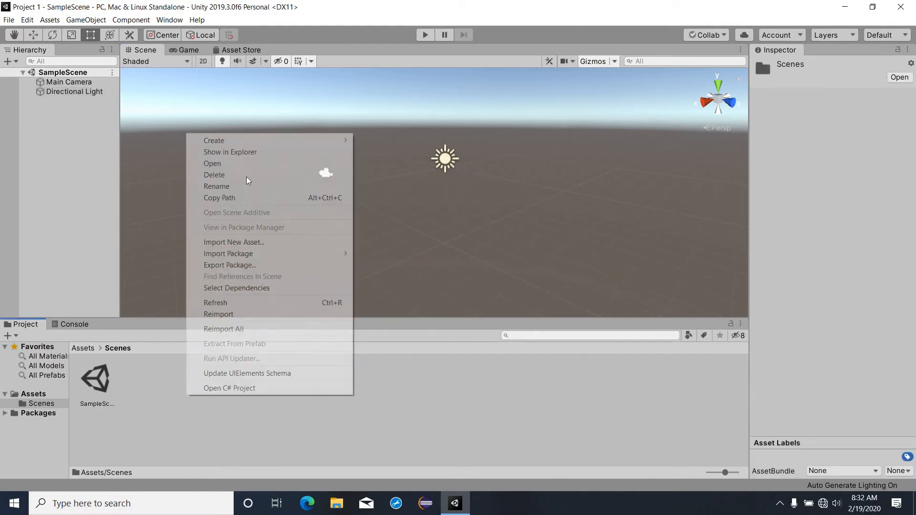
{"action": "mouse_move", "coordinate": [310, 139]}
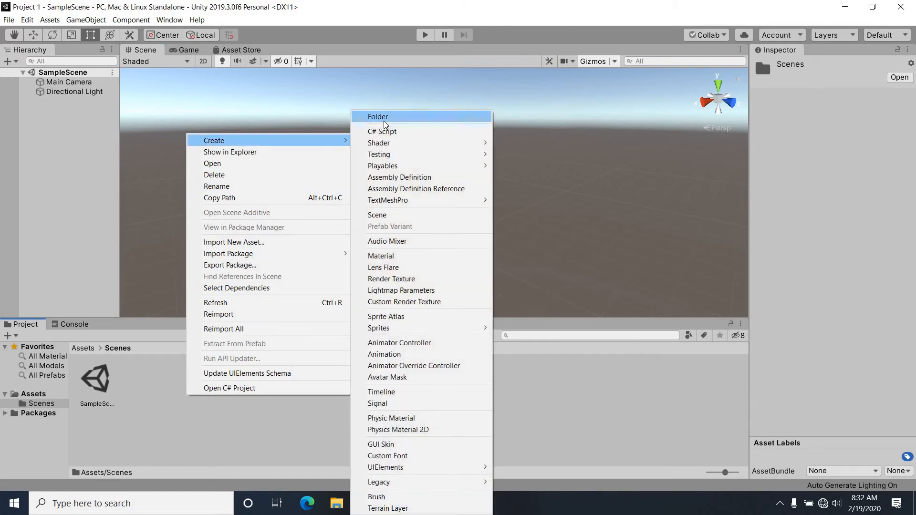
{"action": "left_click", "coordinate": [384, 121]}
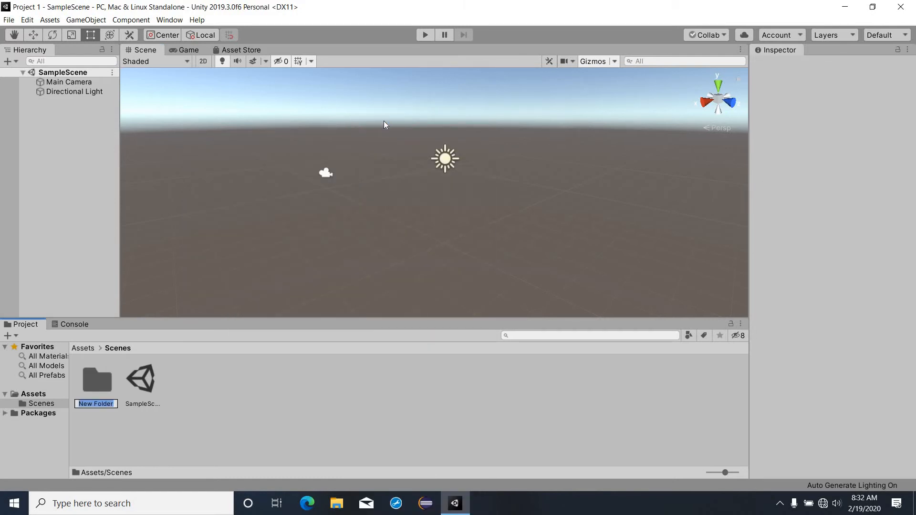
{"action": "type", "text": "Scripts"}
{"action": "key", "text": "Return"}
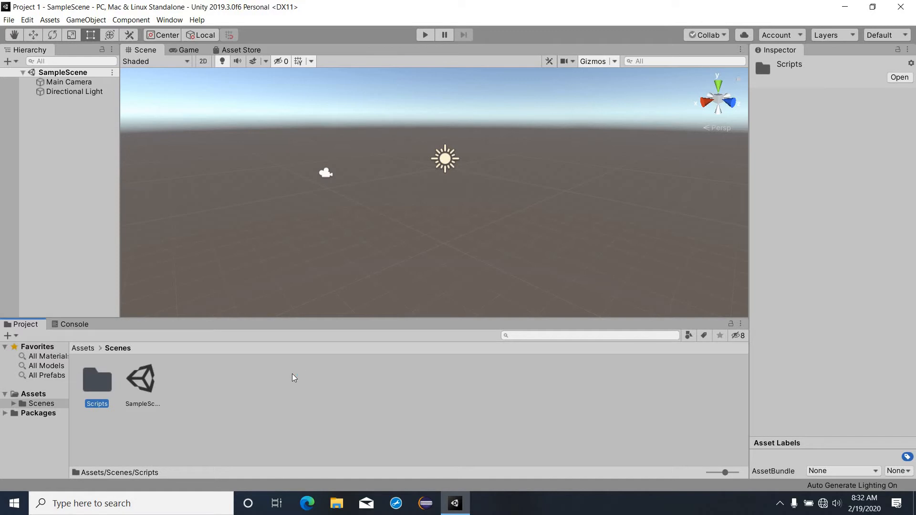
{"action": "right_click", "coordinate": [293, 377]}
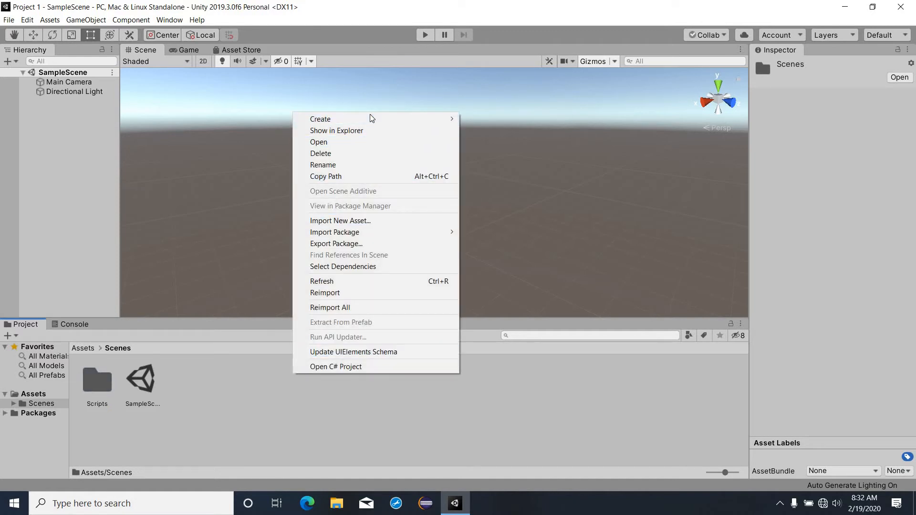
{"action": "mouse_move", "coordinate": [444, 118]}
{"action": "left_click", "coordinate": [484, 117]}
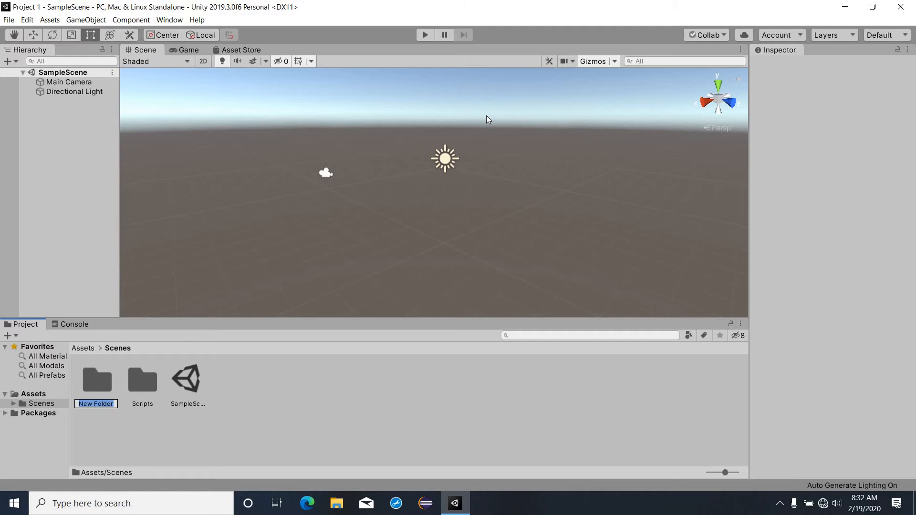
{"action": "type", "text": "Materilals"}
{"action": "key", "text": "Return"}
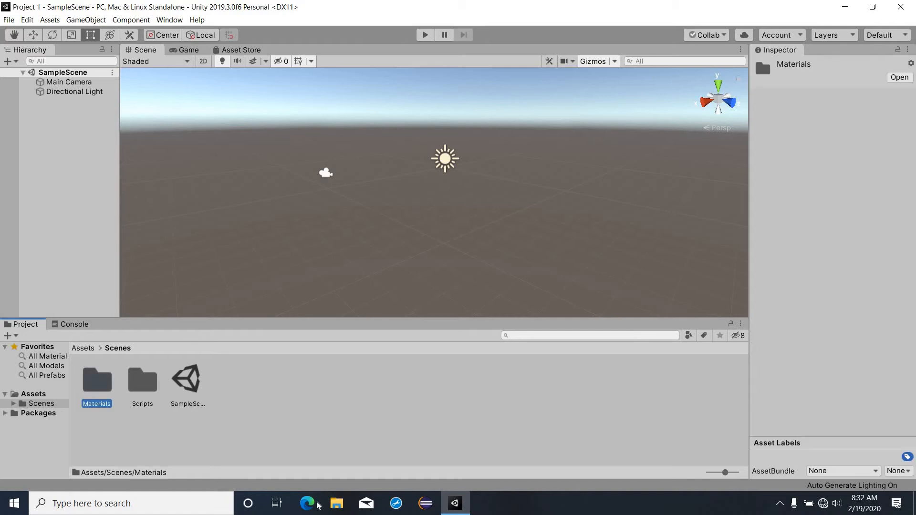
Step: Orbit the Scene view around the ground, dismissing the stray context menus
{"action": "right_click", "coordinate": [318, 443]}
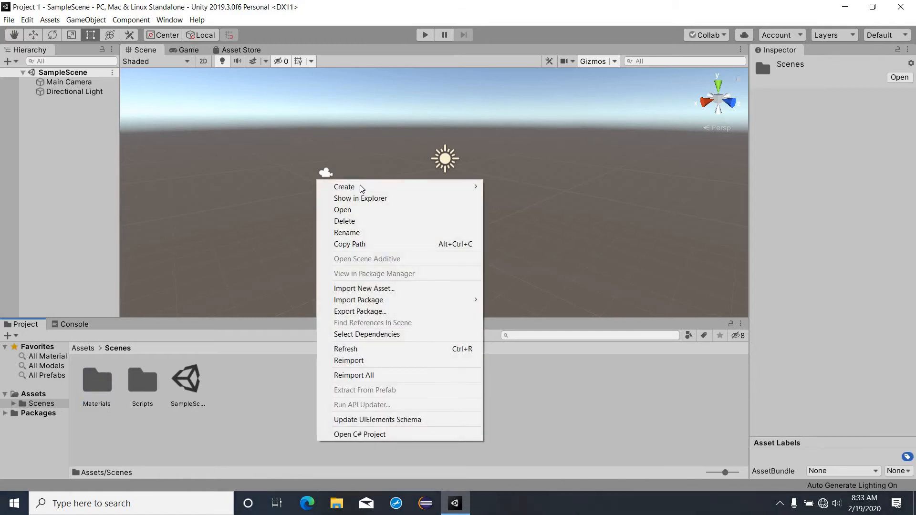
{"action": "mouse_move", "coordinate": [363, 187]}
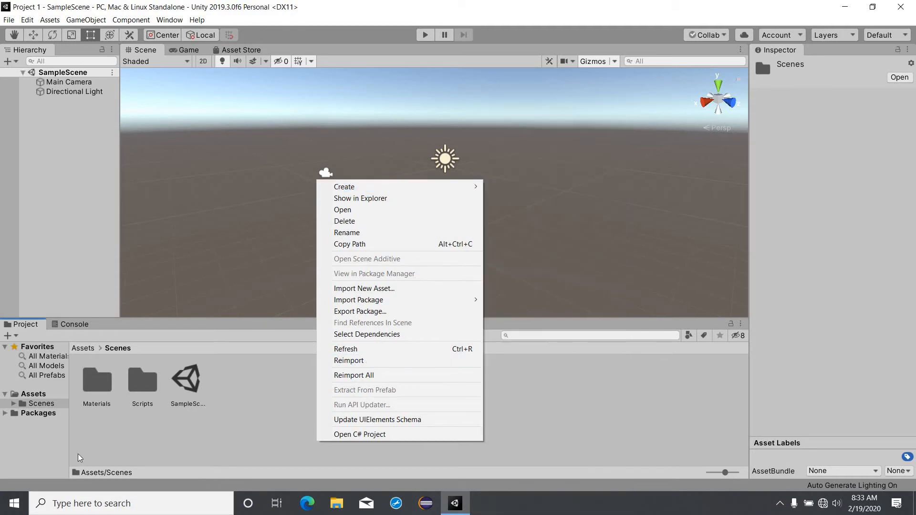
{"action": "left_click", "coordinate": [78, 454]}
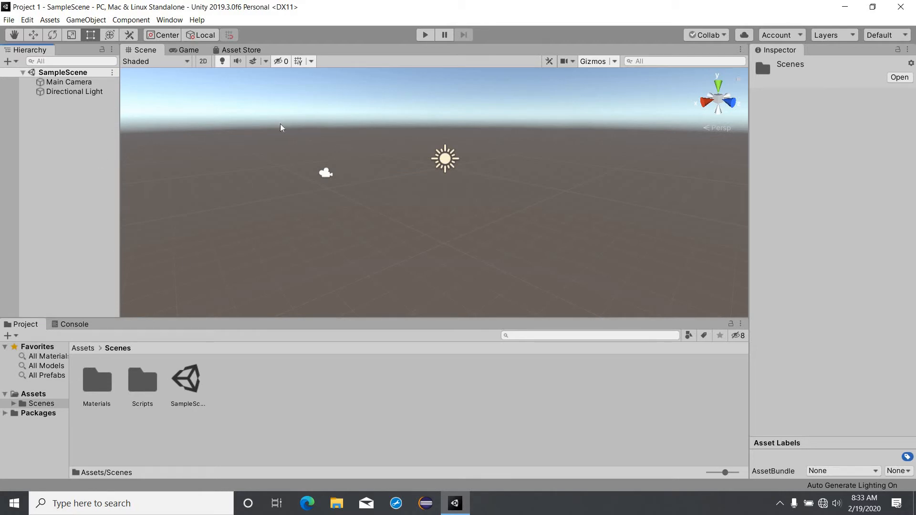
{"action": "left_click_drag", "start_coordinate": [329, 239], "coordinate": [326, 159], "text": "alt"}
{"action": "key", "text": "t"}
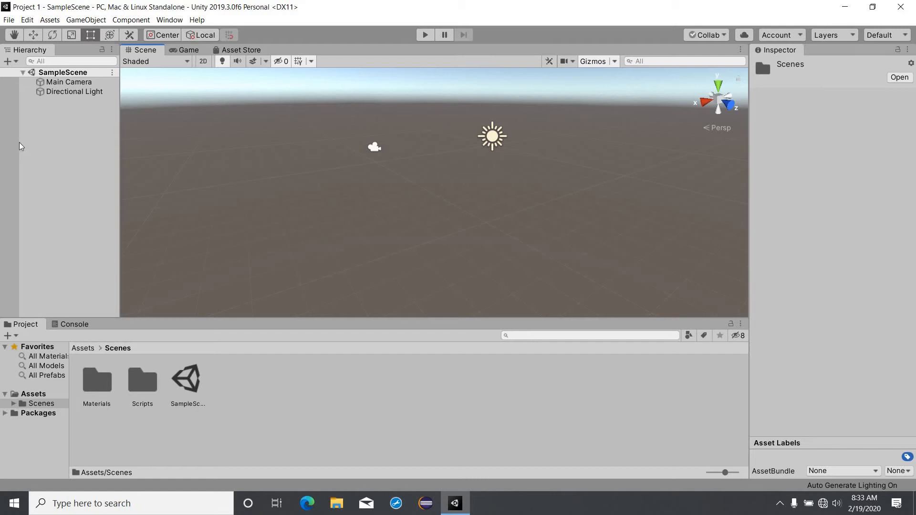
{"action": "right_click", "coordinate": [44, 119]}
{"action": "left_click", "coordinate": [403, 205]}
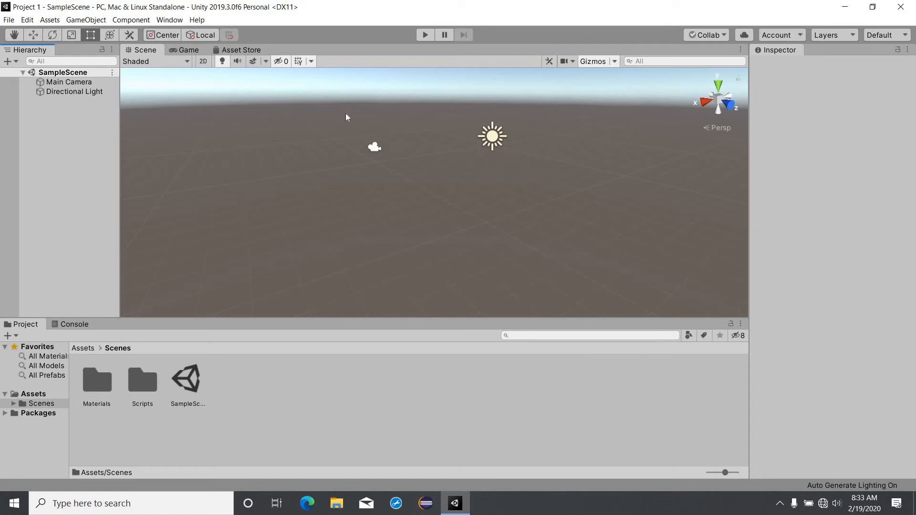
Step: Add a 3D Plane object to SampleScene from the Hierarchy context menu
{"action": "right_click", "coordinate": [98, 118]}
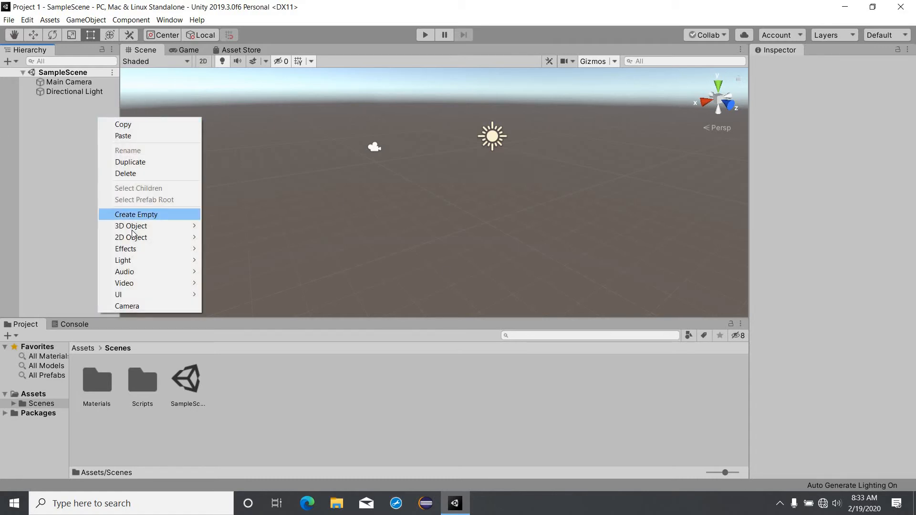
{"action": "mouse_move", "coordinate": [133, 226]}
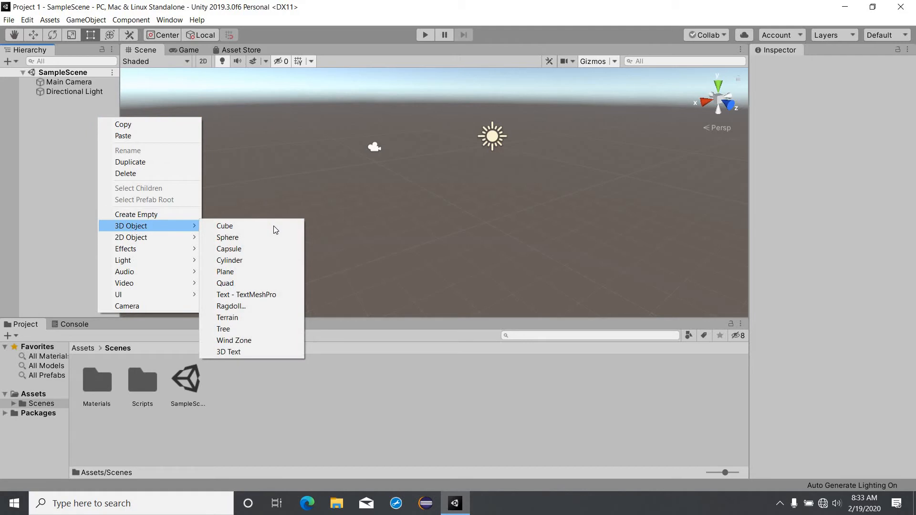
{"action": "left_click", "coordinate": [272, 272]}
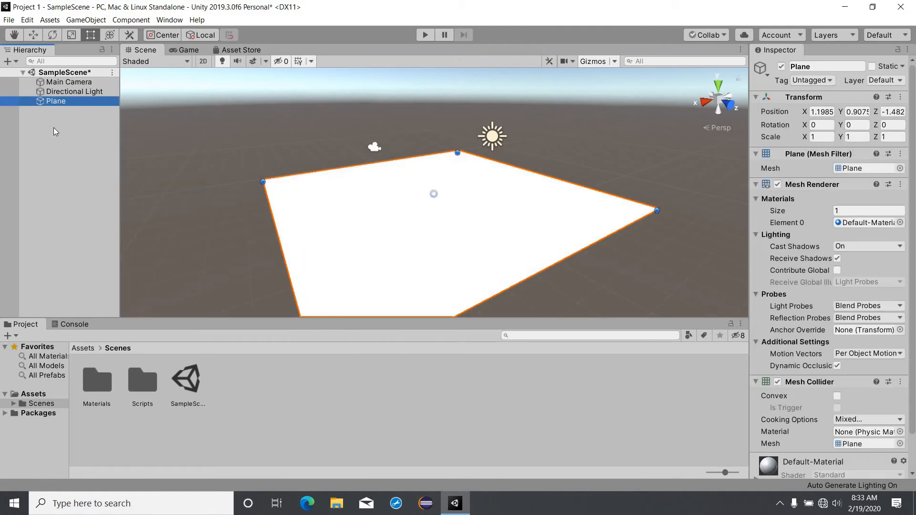
{"action": "right_click", "coordinate": [54, 127]}
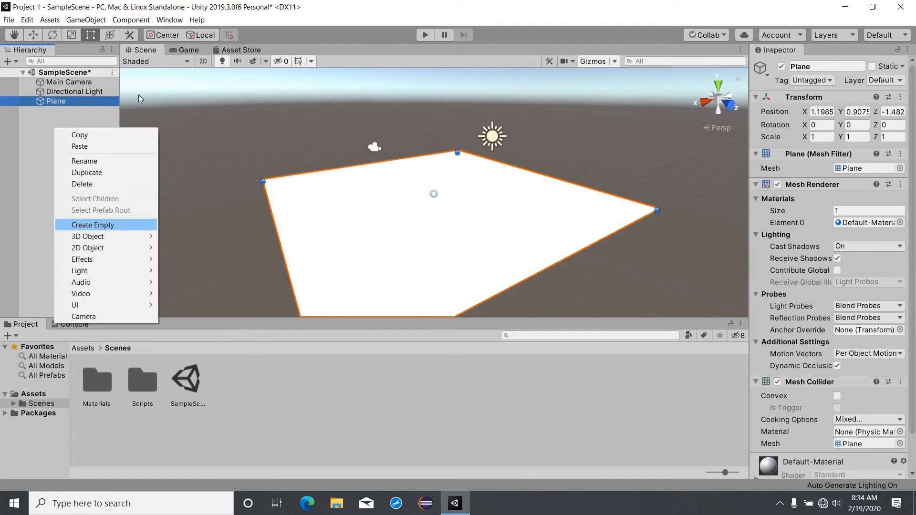
{"action": "left_click", "coordinate": [95, 225]}
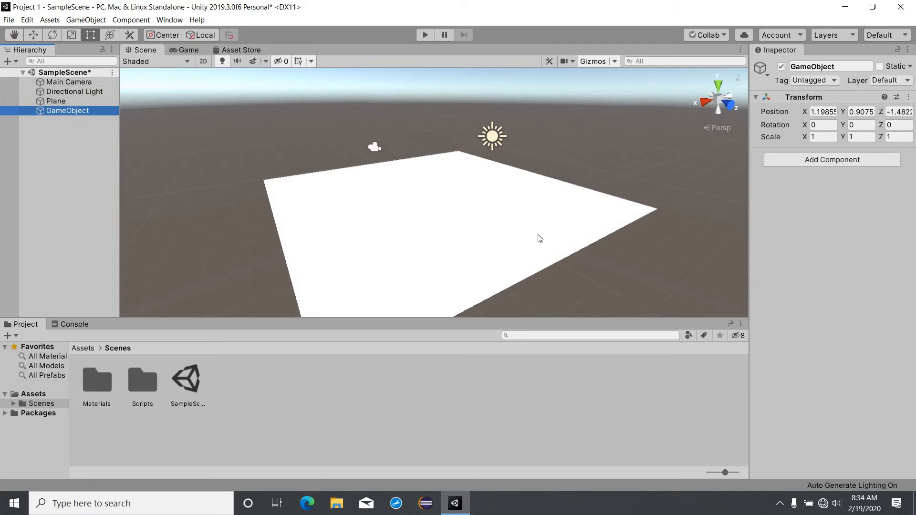
{"action": "scroll", "coordinate": [495, 208], "scroll_direction": "down", "scroll_amount": 10}
{"action": "right_click_drag", "start_coordinate": [175, 144], "coordinate": [96, 115]}
{"action": "left_click", "coordinate": [98, 116]}
{"action": "left_click", "coordinate": [95, 114]}
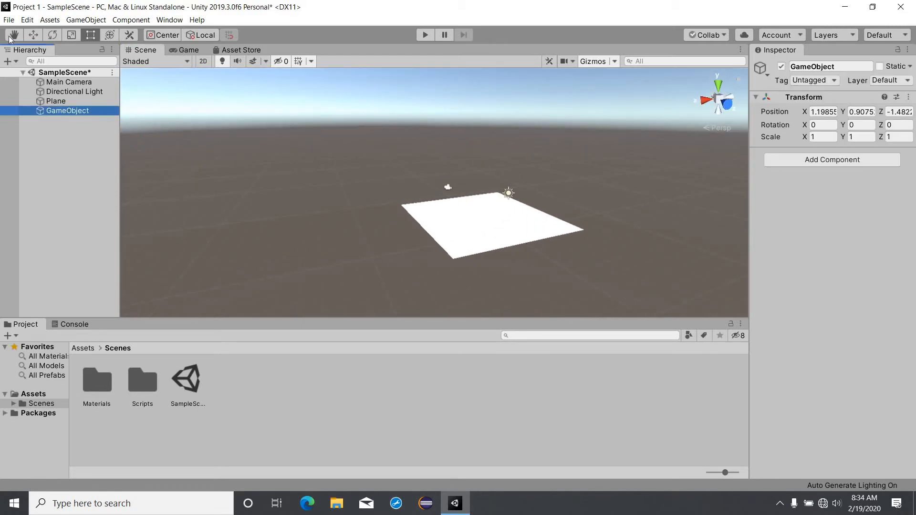
{"action": "middle_click_drag", "start_coordinate": [472, 200], "coordinate": [342, 135]}
{"action": "key", "text": "w"}
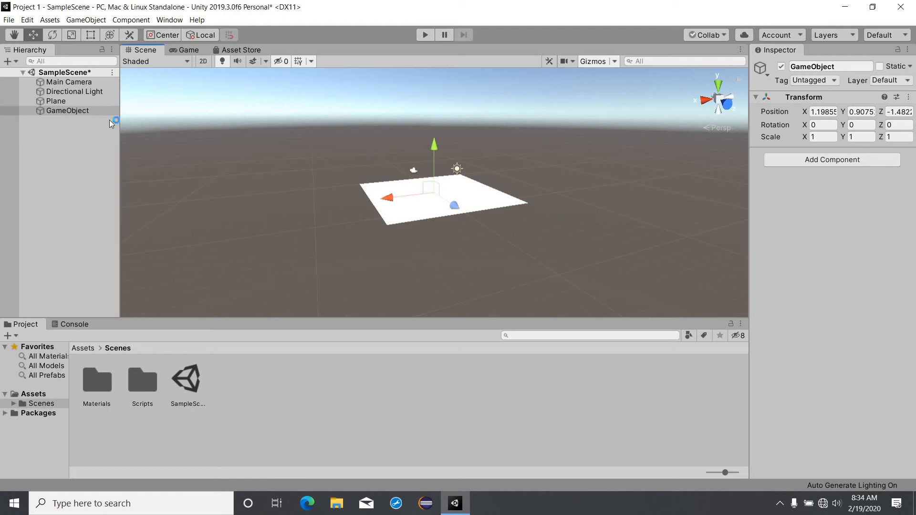
{"action": "right_click", "coordinate": [99, 109]}
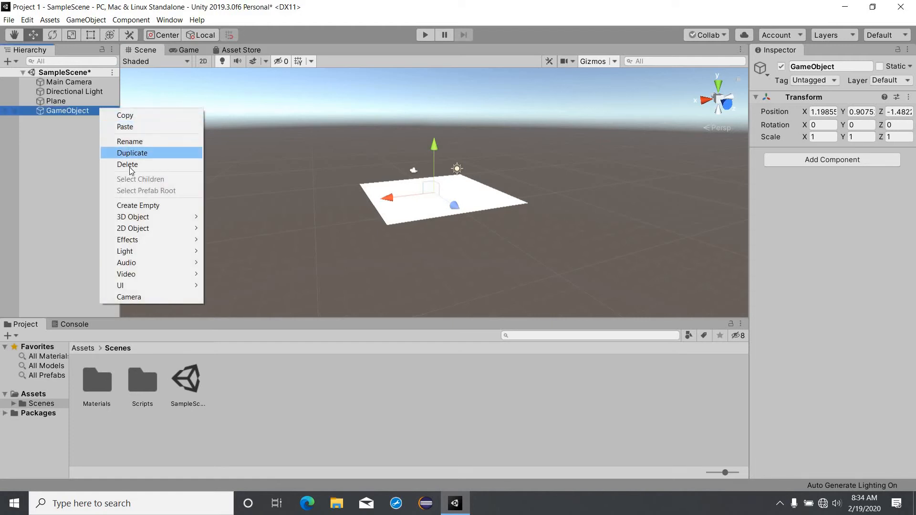
{"action": "left_click", "coordinate": [127, 164]}
{"action": "left_click", "coordinate": [469, 196]}
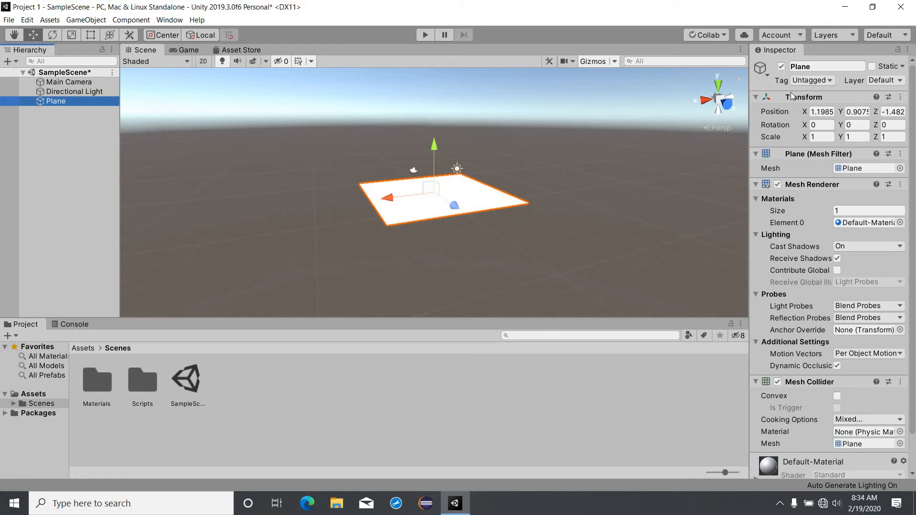
Step: Reset the Plane's transform to the origin, set Scale X and Z to 5, and save
{"action": "left_click", "coordinate": [901, 97]}
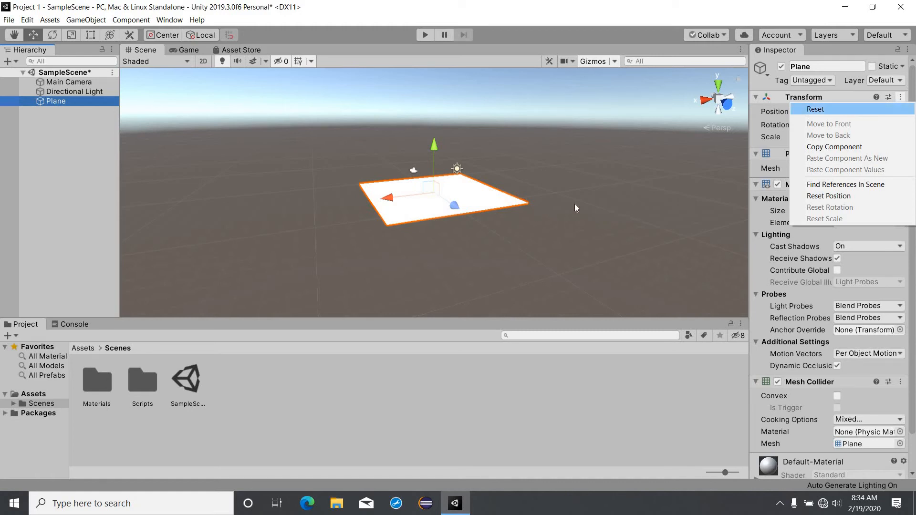
{"action": "left_click", "coordinate": [871, 113]}
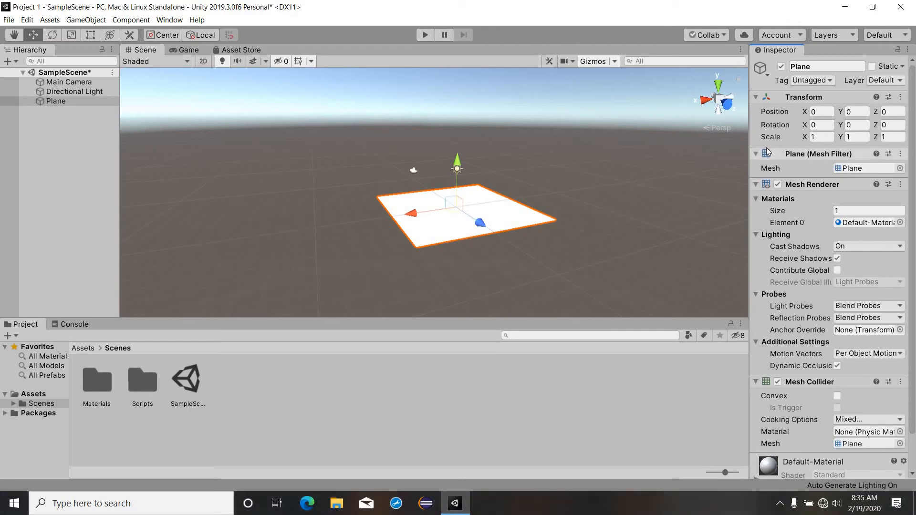
{"action": "left_click", "coordinate": [821, 138]}
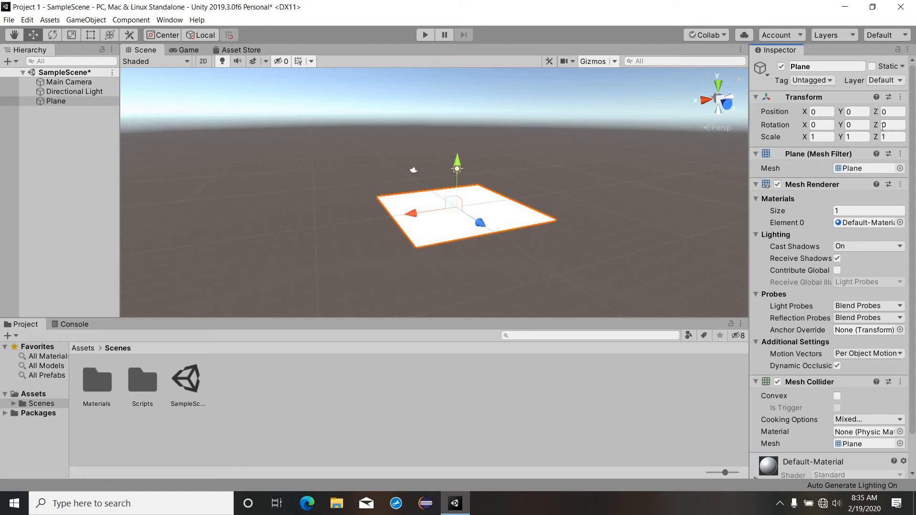
{"action": "left_click", "coordinate": [827, 137]}
{"action": "double_click", "coordinate": [827, 137]}
{"action": "type", "text": "5"}
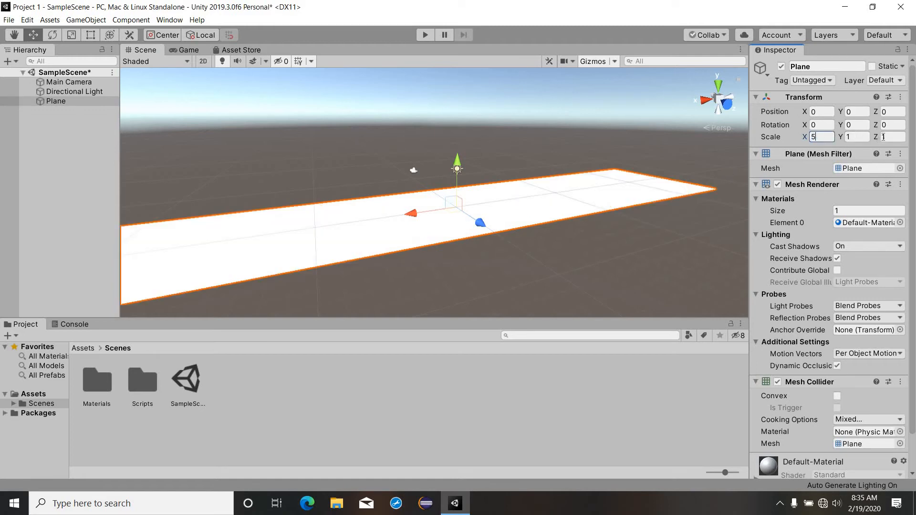
{"action": "left_click", "coordinate": [891, 138]}
{"action": "double_click", "coordinate": [891, 137]}
{"action": "type", "text": "5"}
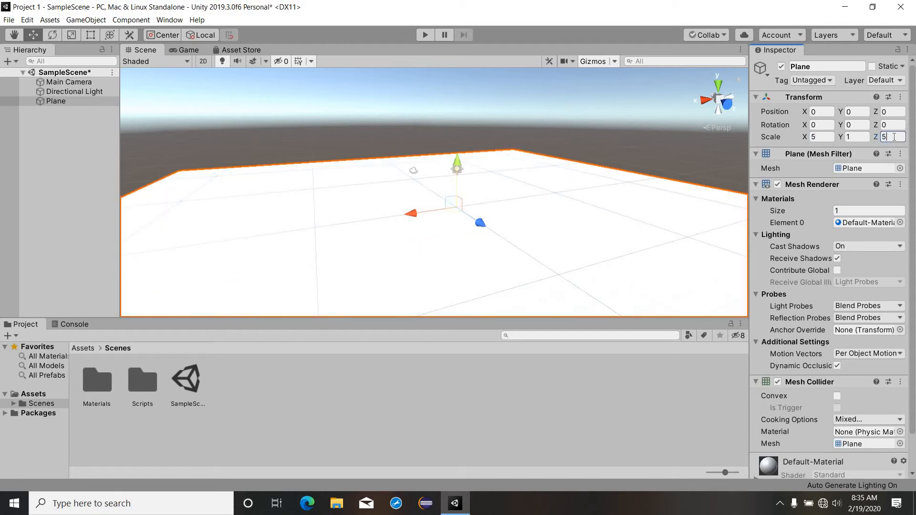
{"action": "key", "text": "ctrl+s"}
{"action": "right_click_drag", "start_coordinate": [459, 263], "coordinate": [459, 292]}
Step: Add a 3D Sphere object to the scene
{"action": "right_click", "coordinate": [66, 152]}
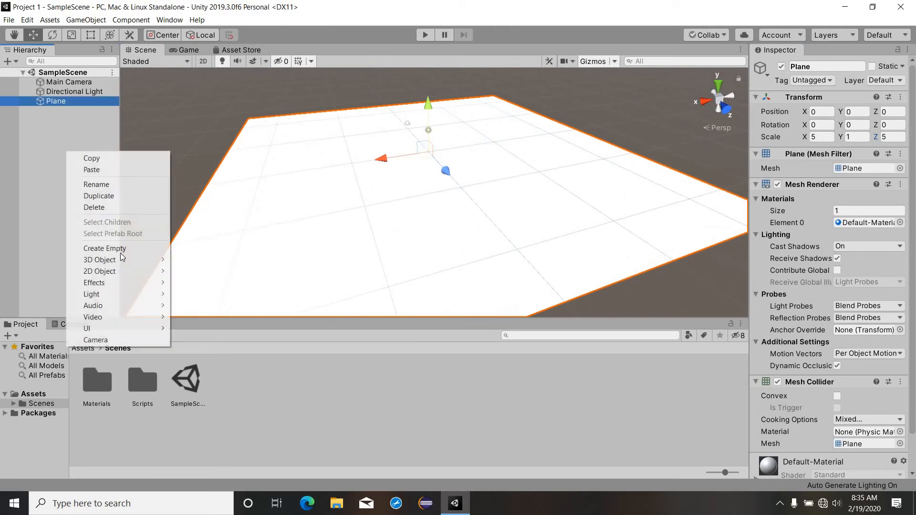
{"action": "mouse_move", "coordinate": [125, 260]}
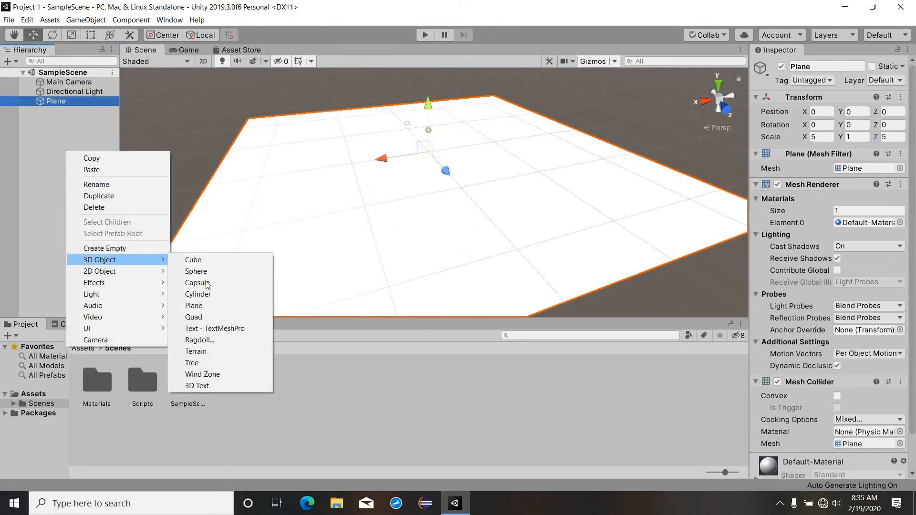
{"action": "left_click", "coordinate": [208, 271]}
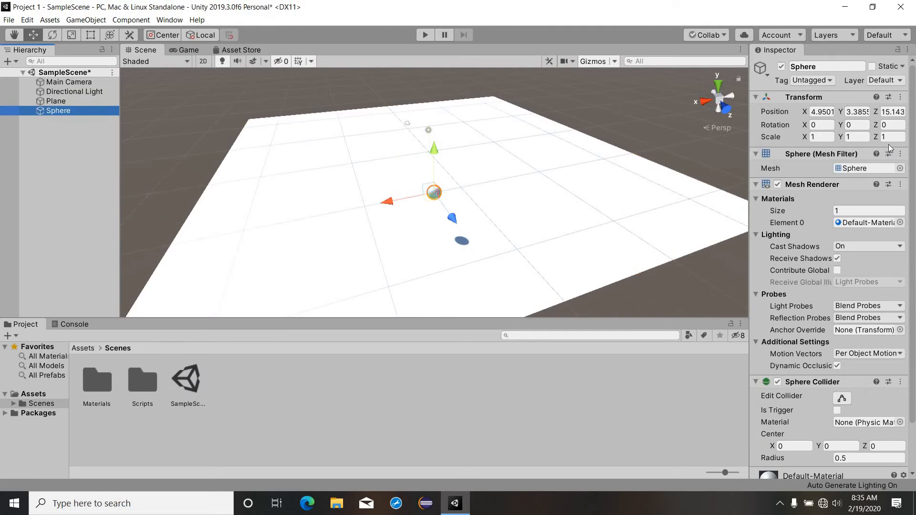
Step: Reset the Sphere's Transform so it sits at the origin with scale 1, 1, 1
{"action": "left_click", "coordinate": [901, 101]}
{"action": "left_click", "coordinate": [901, 99]}
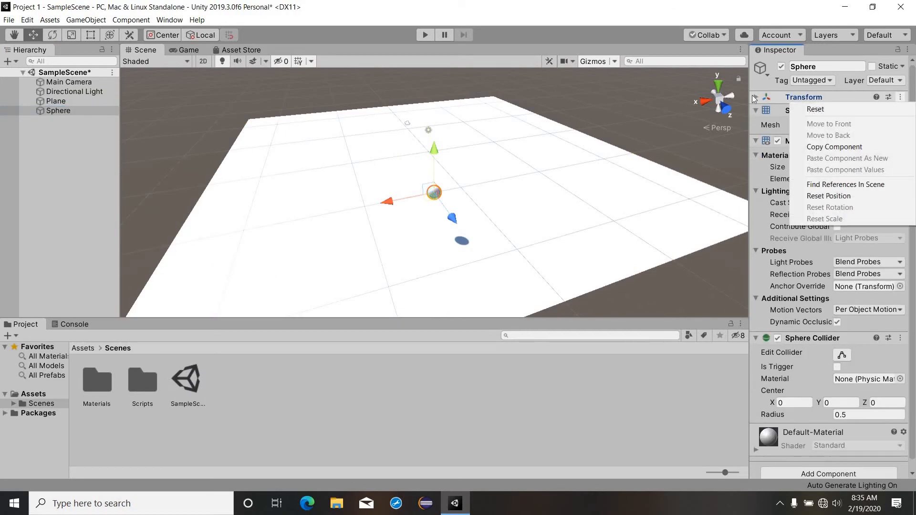
{"action": "left_click", "coordinate": [832, 99]}
{"action": "left_click", "coordinate": [831, 98]}
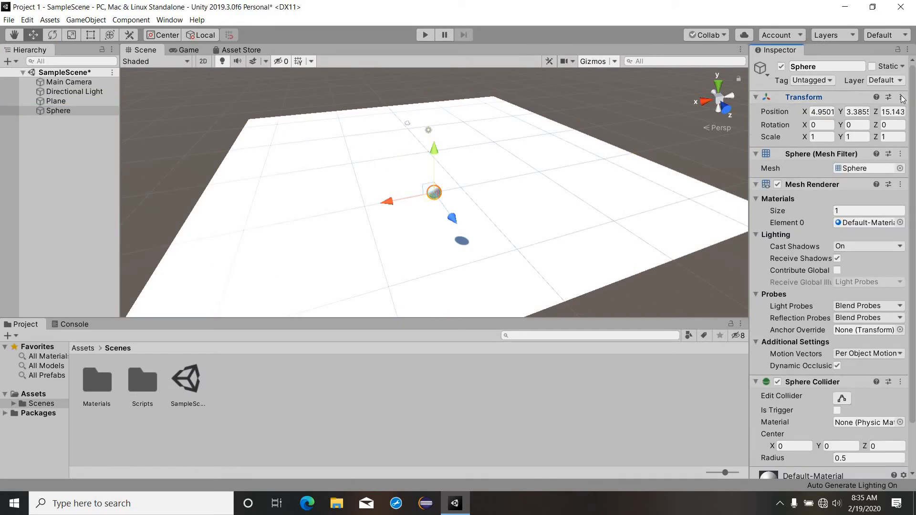
{"action": "right_click", "coordinate": [830, 100]}
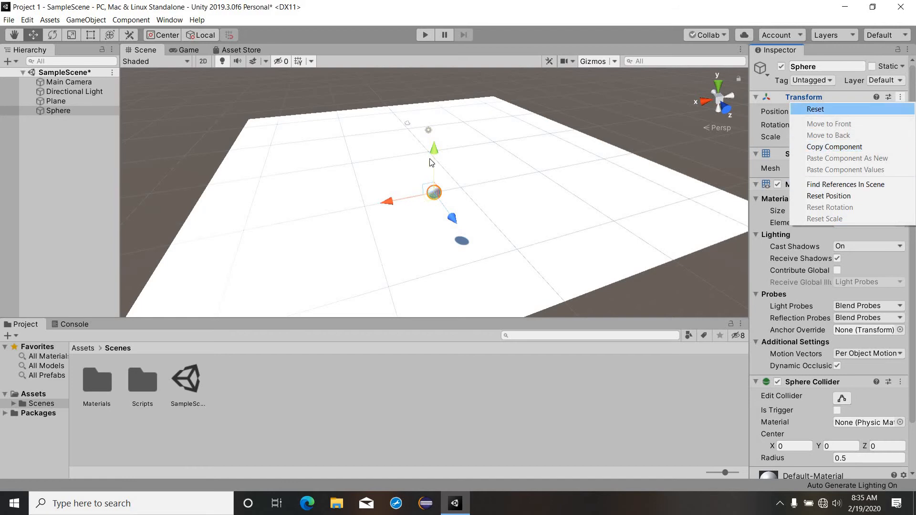
{"action": "left_click", "coordinate": [807, 109]}
{"action": "scroll", "coordinate": [496, 156], "scroll_direction": "up", "scroll_amount": 10}
{"action": "right_click_drag", "start_coordinate": [497, 150], "coordinate": [445, 123]}
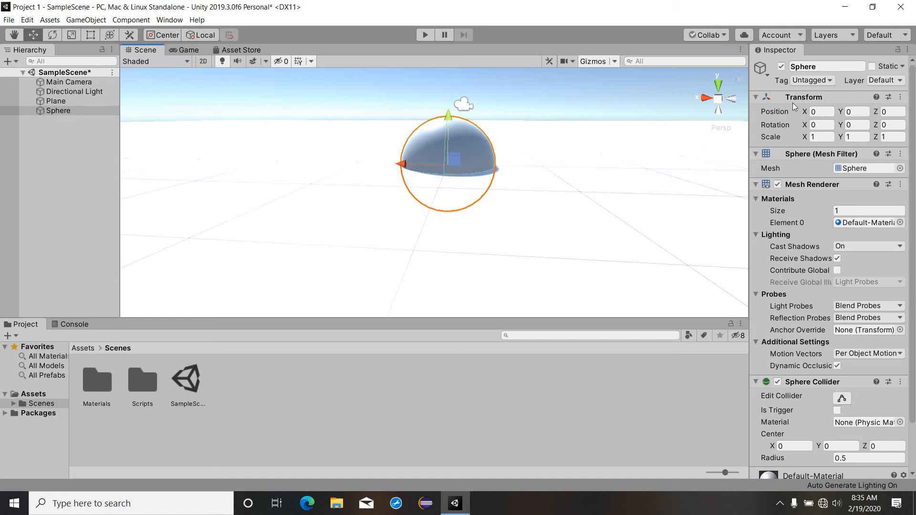
Step: Set the Sphere's Position Y to 0.5 and save the scene
{"action": "left_click", "coordinate": [857, 112]}
{"action": "type", "text": "0.5"}
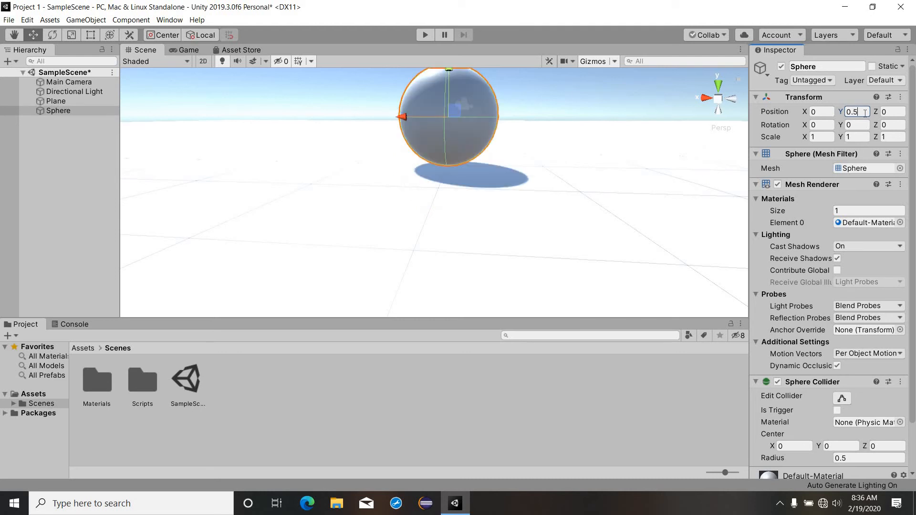
{"action": "key", "text": "ctrl+s"}
Step: Fly around the scene with mouse-look and WASD/Q/E, then trial-rotate the sphere with the rotate tool
{"action": "left_click_drag", "start_coordinate": [425, 144], "coordinate": [456, 201], "text": "alt"}
{"action": "right_click_drag", "start_coordinate": [456, 200], "coordinate": [447, 184]}
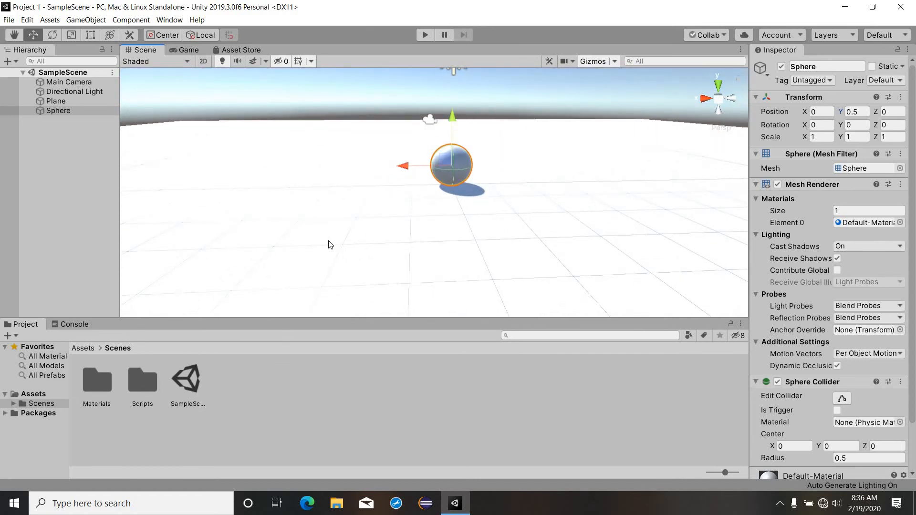
{"action": "right_click_drag", "start_coordinate": [330, 245], "coordinate": [327, 171]}
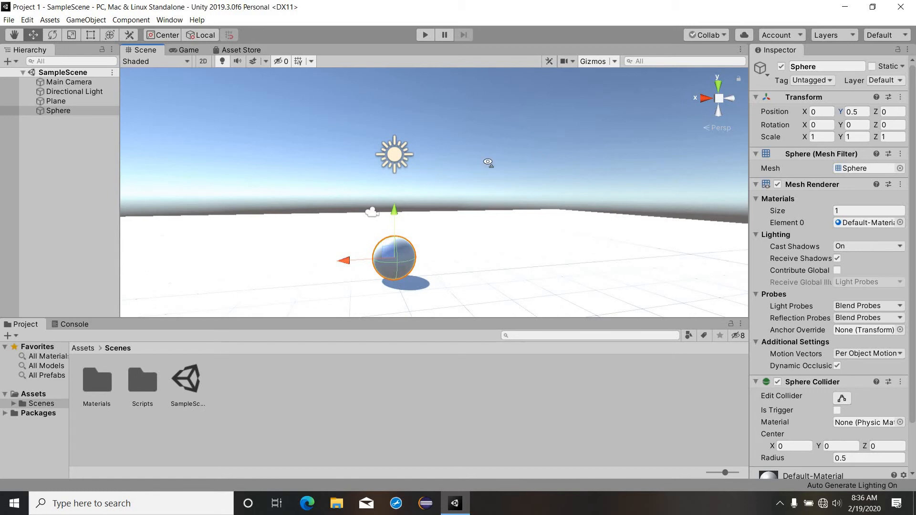
{"action": "right_click_drag", "start_coordinate": [488, 163], "coordinate": [560, 165]}
{"action": "key", "text": "w"}
{"action": "key", "text": "s"}
{"action": "key", "text": "a"}
{"action": "key", "text": "d"}
{"action": "key", "text": "q"}
{"action": "key", "text": "e"}
{"action": "key", "text": "q"}
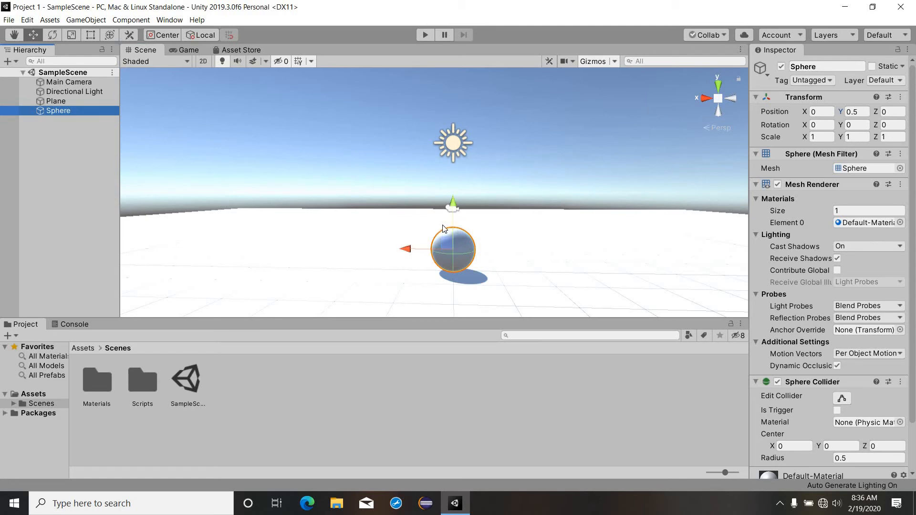
{"action": "key", "text": "e"}
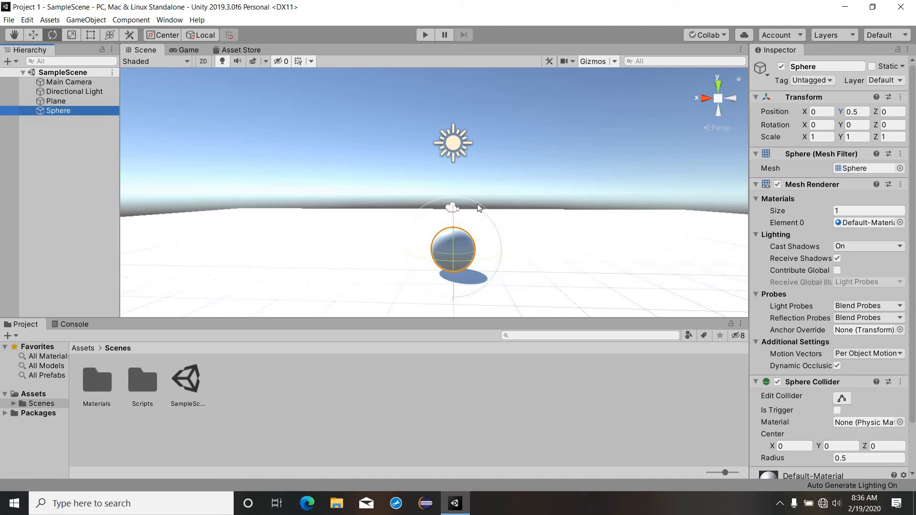
{"action": "left_click_drag", "start_coordinate": [478, 204], "coordinate": [480, 246]}
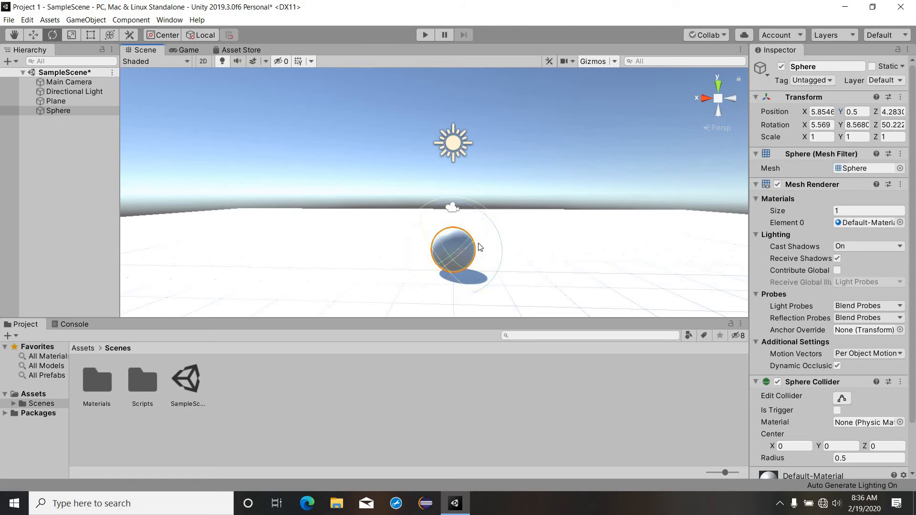
Step: Undo the sphere's rotation, trial-stretch it along X and Y, then undo the stretch
{"action": "key", "text": "ctrl+z"}
{"action": "key", "text": "ctrl+z"}
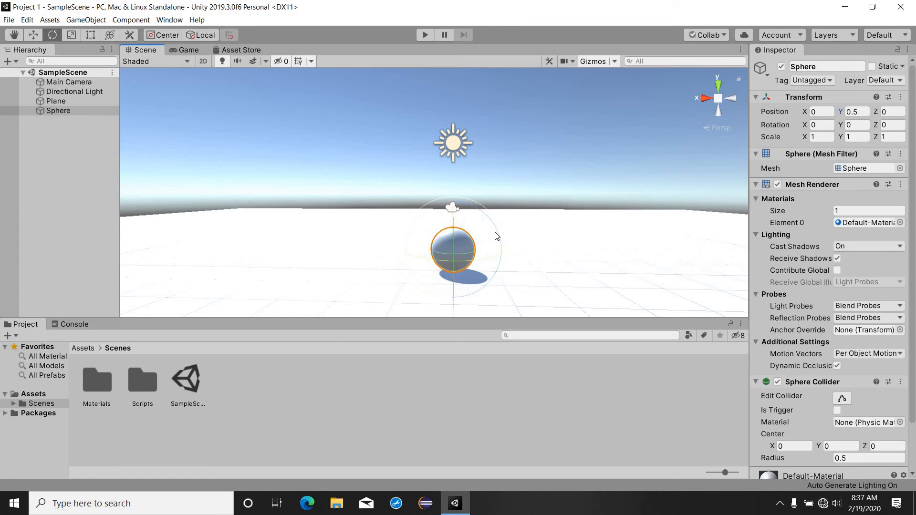
{"action": "key", "text": "r"}
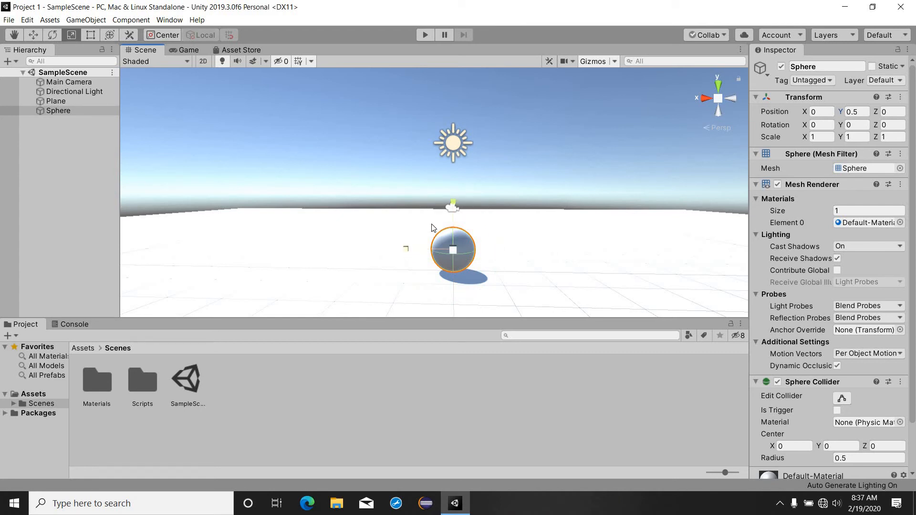
{"action": "left_click_drag", "start_coordinate": [412, 250], "coordinate": [257, 251]}
{"action": "left_click_drag", "start_coordinate": [453, 203], "coordinate": [431, 161]}
{"action": "key", "text": "ctrl+z"}
{"action": "key", "text": "ctrl+z"}
Step: Bring the Scene view closer to the sphere and preview the camera's shot in the Game view
{"action": "mouse_move", "coordinate": [516, 230]}
{"action": "right_mouse_down"}
{"action": "mouse_move", "coordinate": [510, 236]}
{"action": "mouse_move", "coordinate": [545, 250]}
{"action": "mouse_move", "coordinate": [513, 236]}
{"action": "right_mouse_up"}
{"action": "key", "text": "w"}
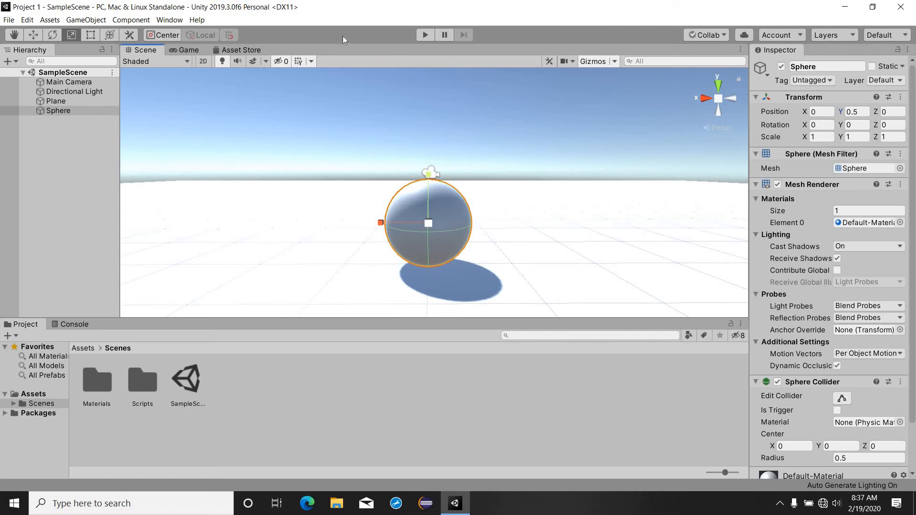
{"action": "left_click", "coordinate": [180, 50]}
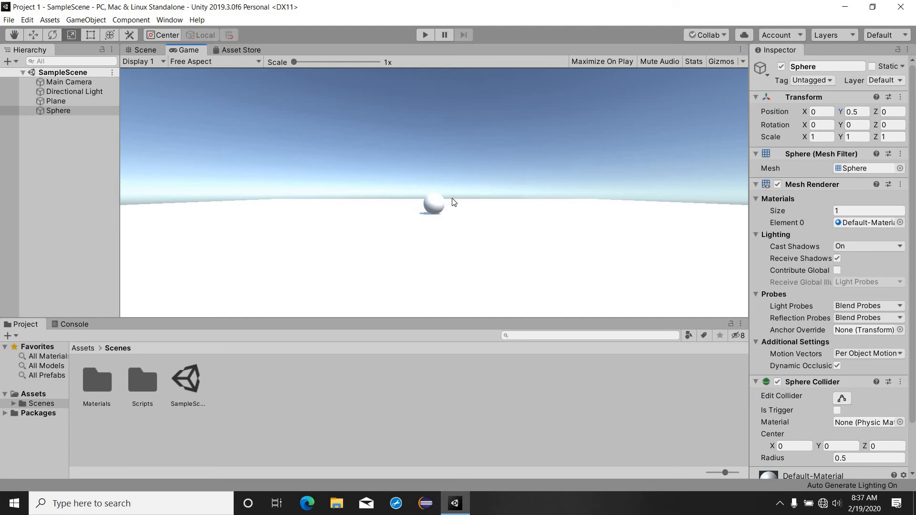
Step: Create a new material named 'Red' in the Materials folder
{"action": "left_click", "coordinate": [148, 50]}
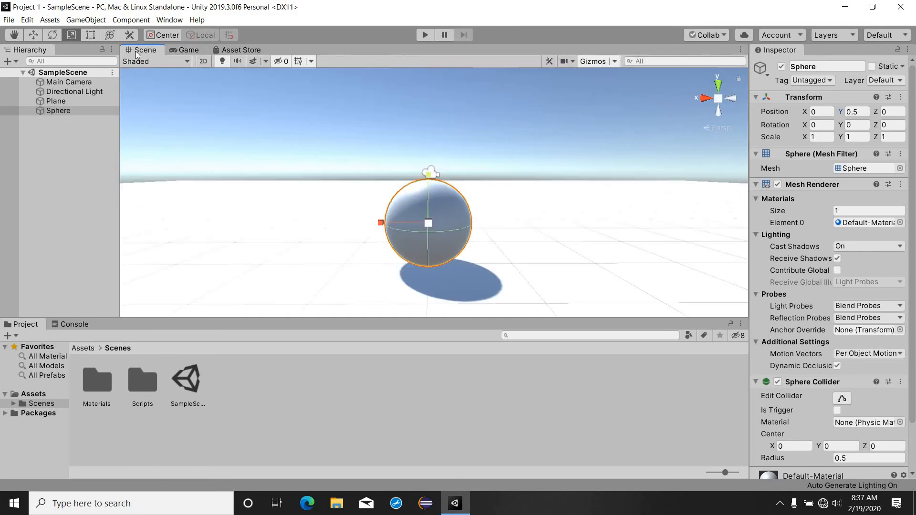
{"action": "double_click", "coordinate": [110, 384]}
{"action": "right_click", "coordinate": [169, 389]}
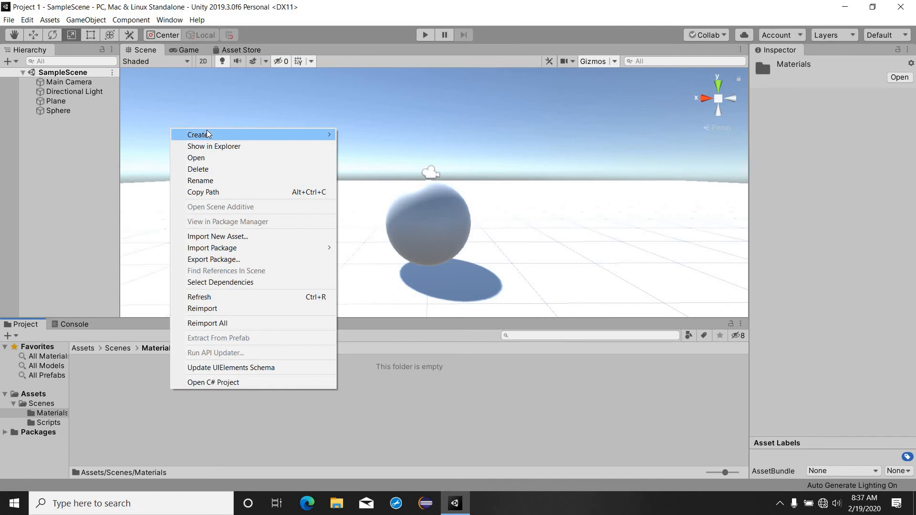
{"action": "mouse_move", "coordinate": [208, 129]}
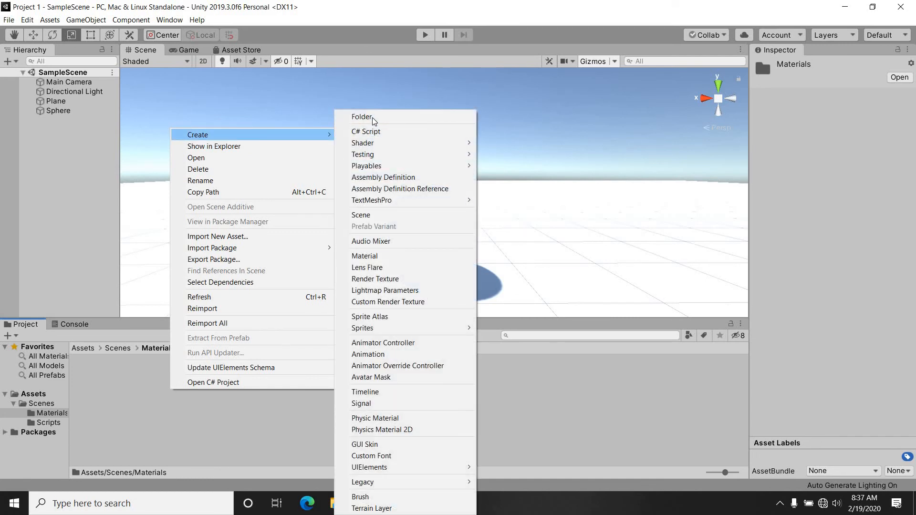
{"action": "left_click", "coordinate": [385, 257]}
{"action": "type", "text": "Red"}
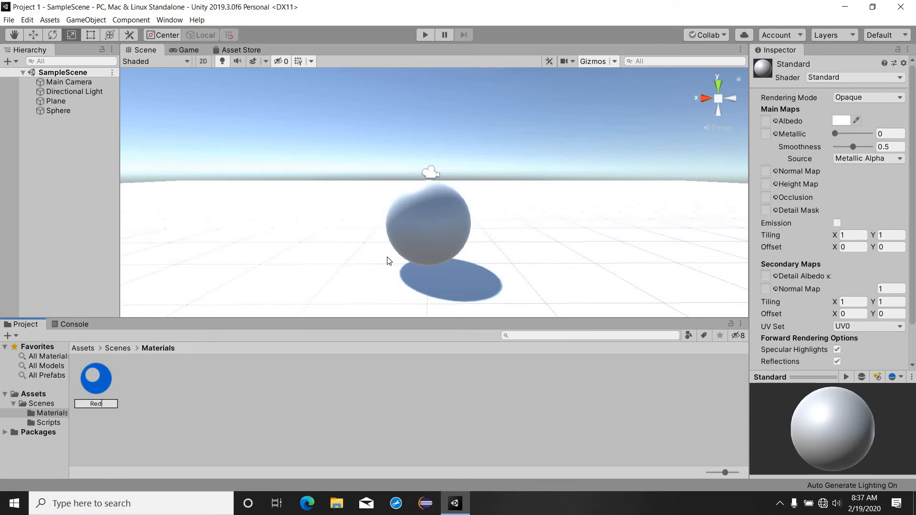
{"action": "key", "text": "Return"}
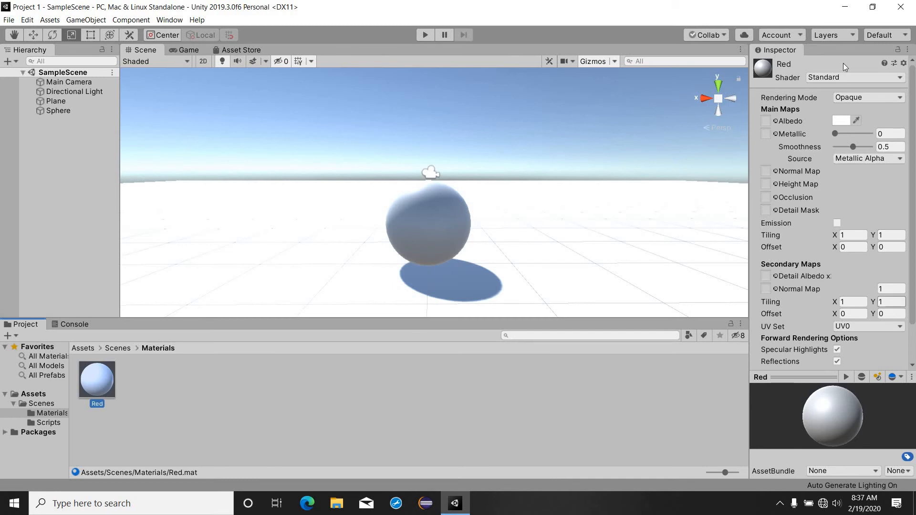
Step: Set the Red material's albedo colour to pure red (FF0000)
{"action": "left_click", "coordinate": [841, 122]}
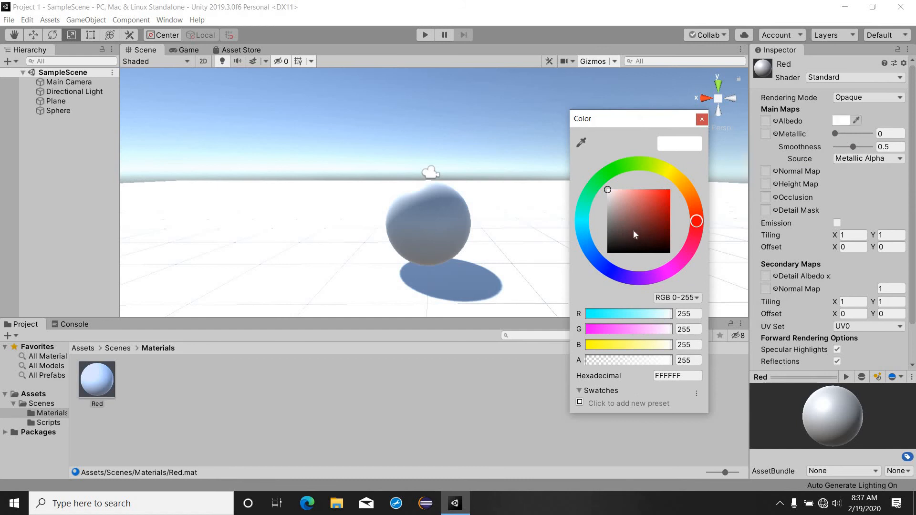
{"action": "left_click_drag", "start_coordinate": [667, 194], "coordinate": [676, 135]}
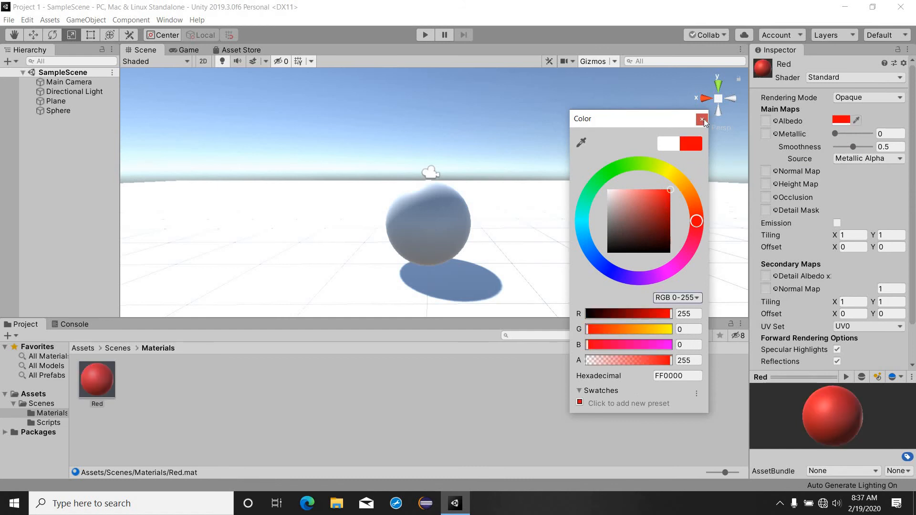
{"action": "left_click", "coordinate": [702, 119]}
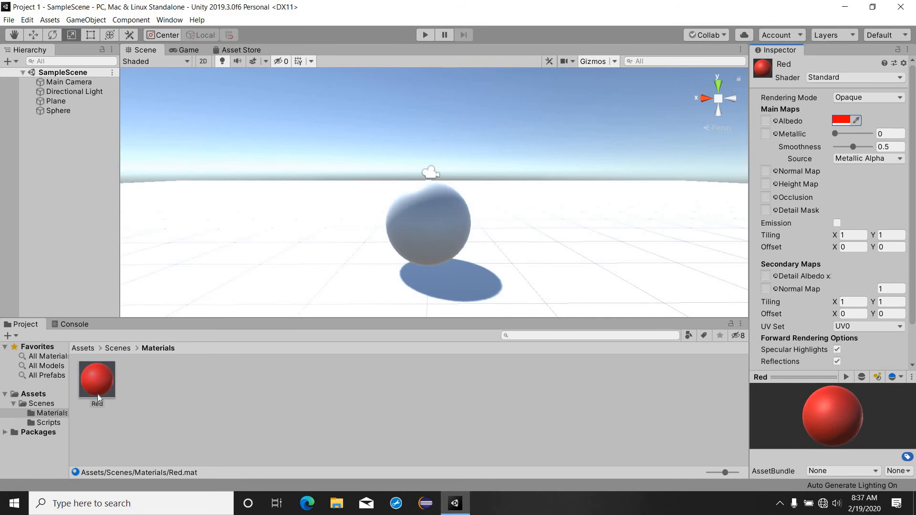
Step: Apply the Red material to the sphere and check the result in the Game view
{"action": "left_click_drag", "start_coordinate": [99, 393], "coordinate": [431, 210]}
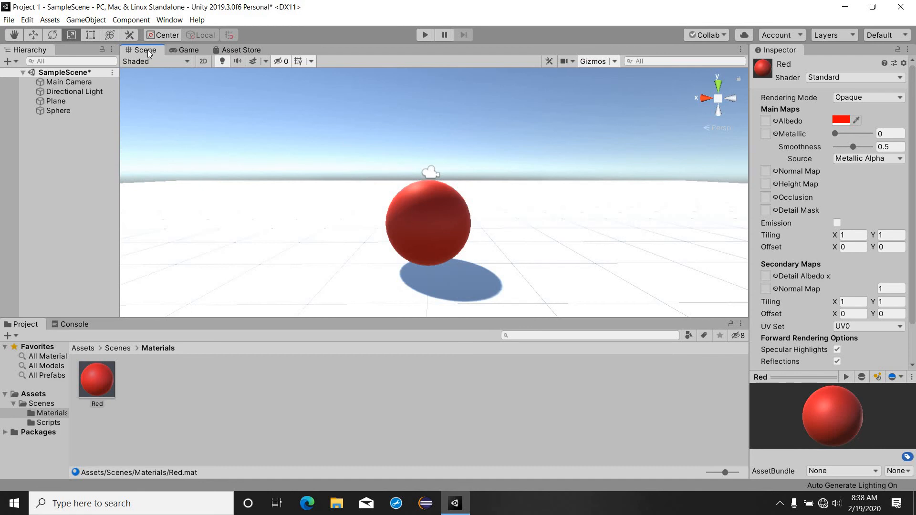
{"action": "left_click", "coordinate": [177, 50]}
{"action": "left_click", "coordinate": [139, 50]}
Step: Save the scene with Ctrl+S and select the Main Camera
{"action": "left_click", "coordinate": [61, 153]}
{"action": "key", "text": "ctrl+s"}
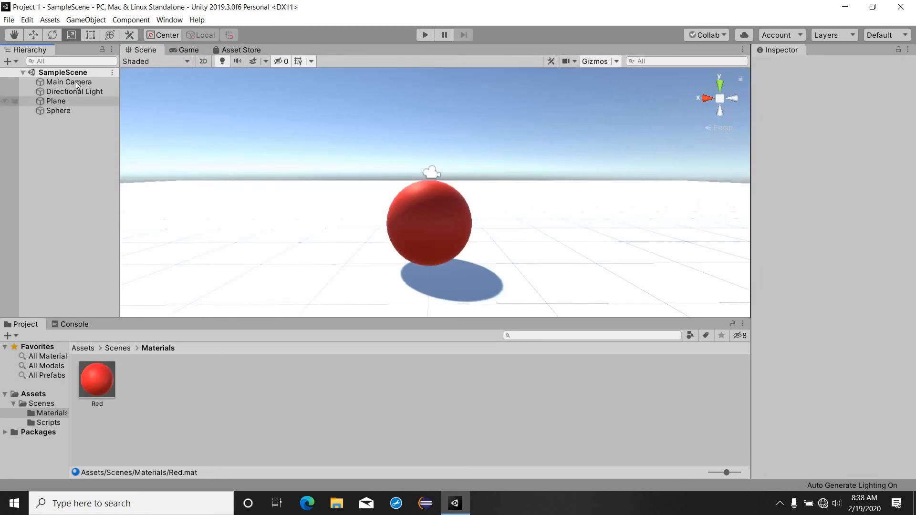
{"action": "left_click", "coordinate": [75, 82]}
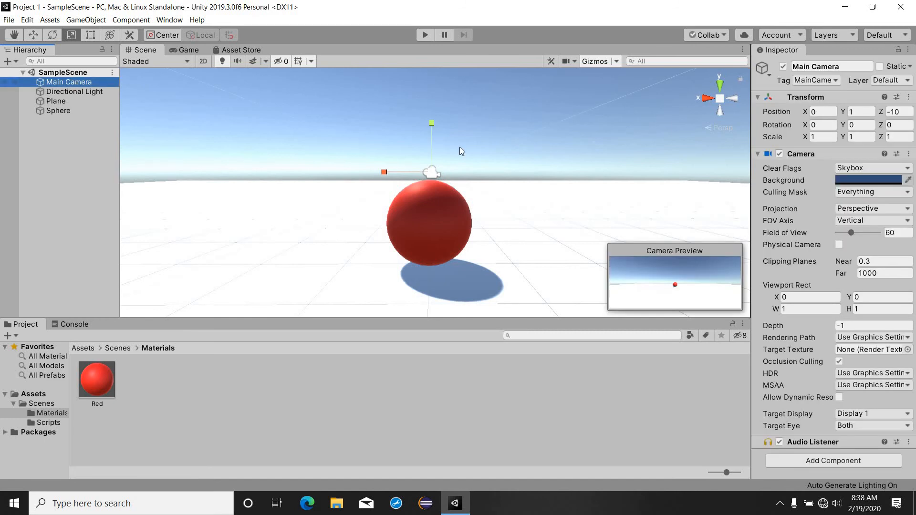
{"action": "right_click_drag", "start_coordinate": [480, 175], "coordinate": [573, 212]}
{"action": "key", "text": "w"}
{"action": "key", "text": "s"}
{"action": "key", "text": "a"}
{"action": "key", "text": "s"}
{"action": "key", "text": "w"}
{"action": "key", "text": "s"}
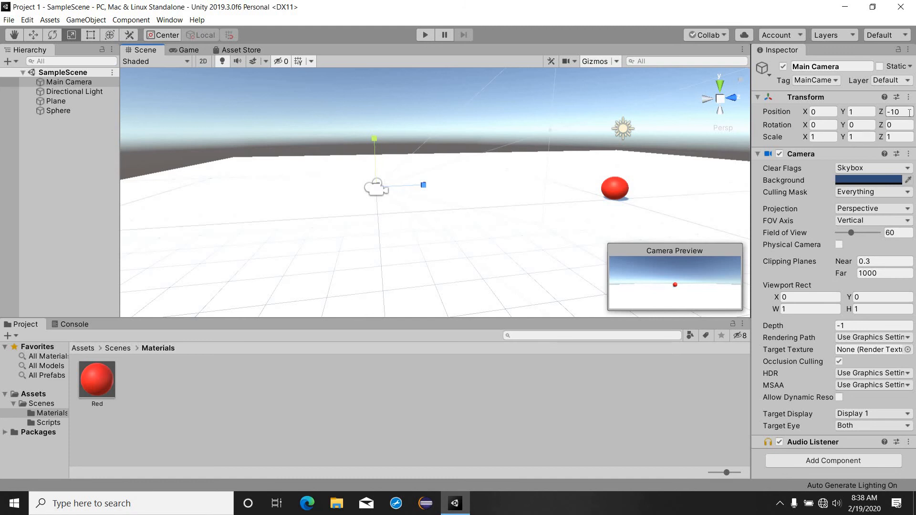
Step: Give the Main Camera position Z 0, Y 50, rotation X 90, and Orthographic projection
{"action": "left_click", "coordinate": [910, 112]}
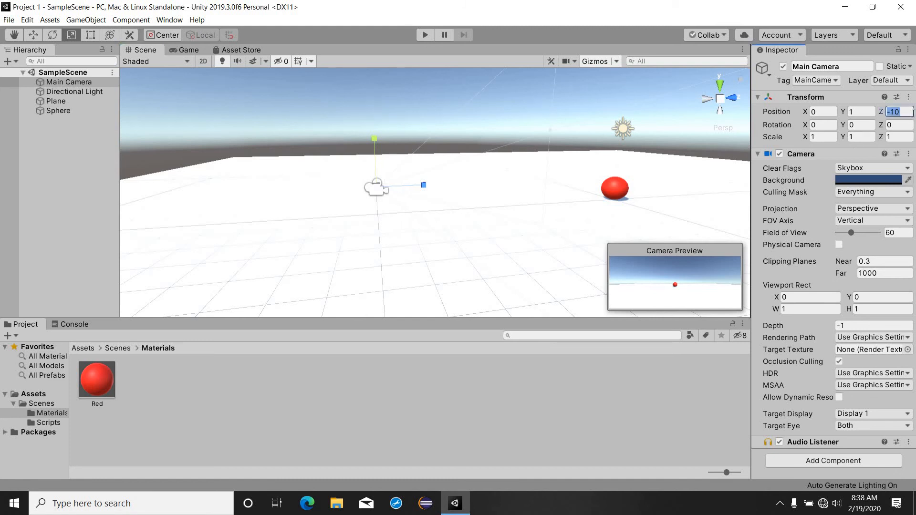
{"action": "type", "text": "0"}
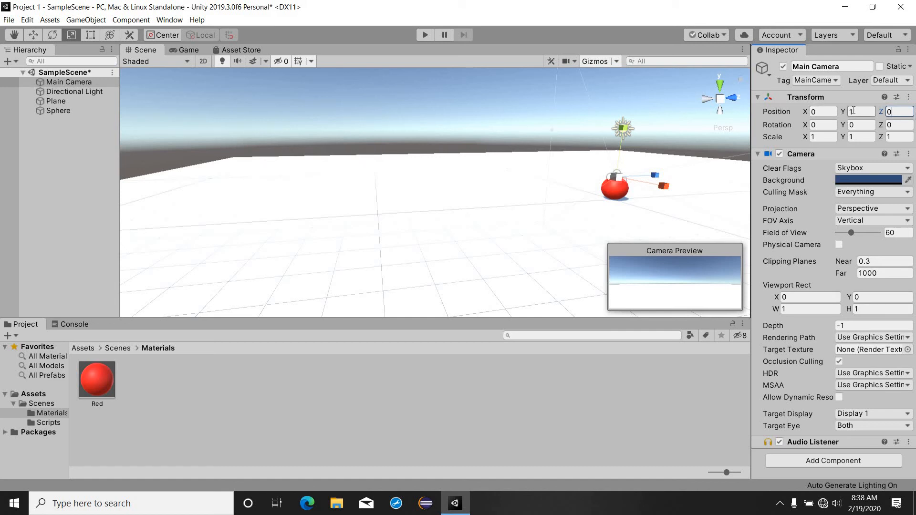
{"action": "key", "text": "shift+Tab"}
{"action": "type", "text": "50"}
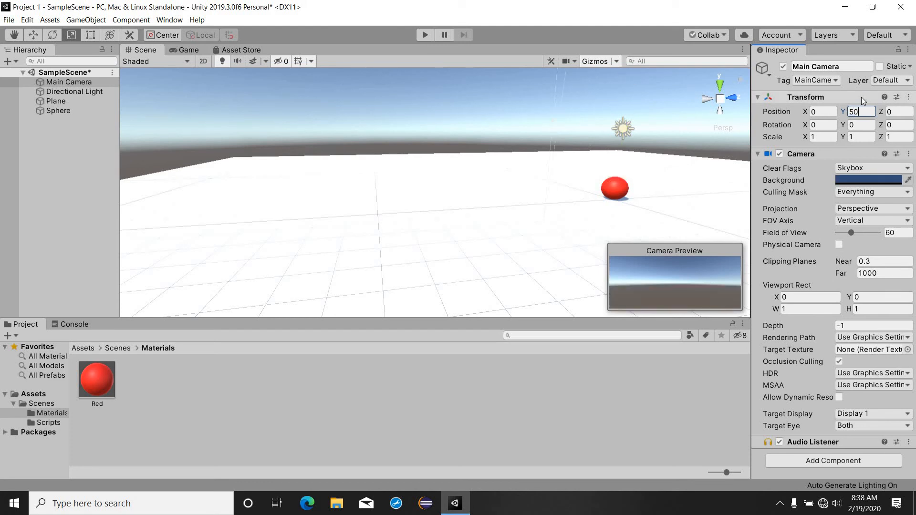
{"action": "left_click", "coordinate": [821, 125]}
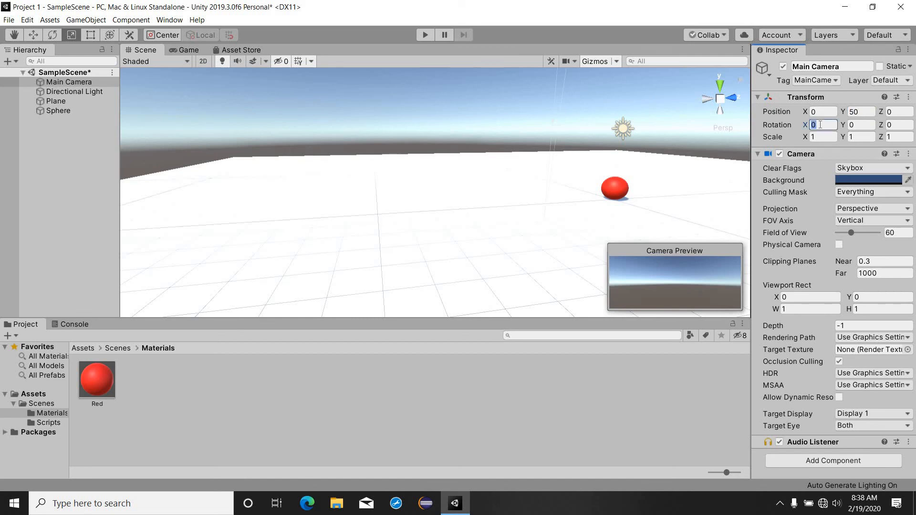
{"action": "type", "text": "90"}
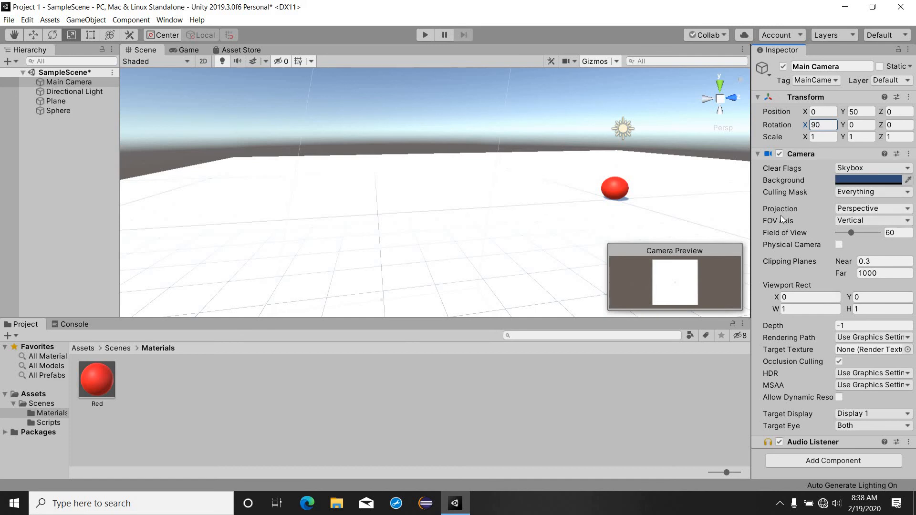
{"action": "left_click", "coordinate": [881, 210]}
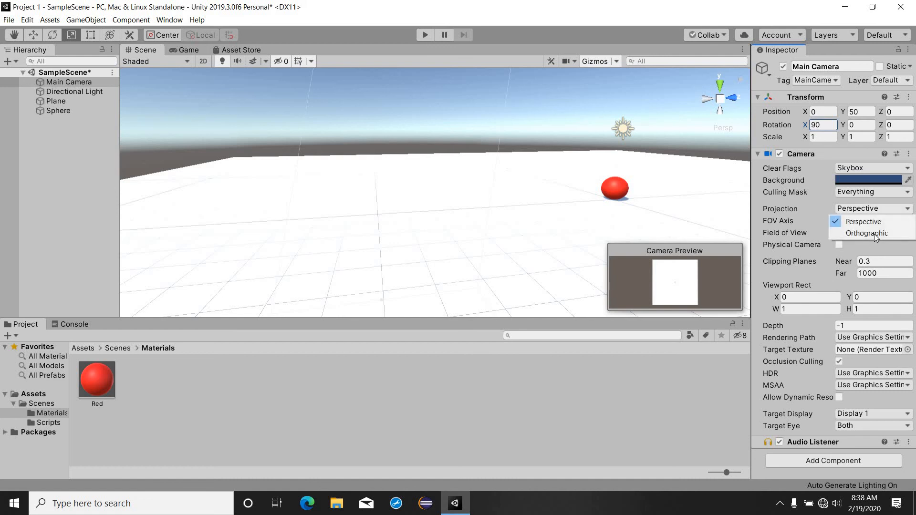
{"action": "left_click", "coordinate": [875, 234]}
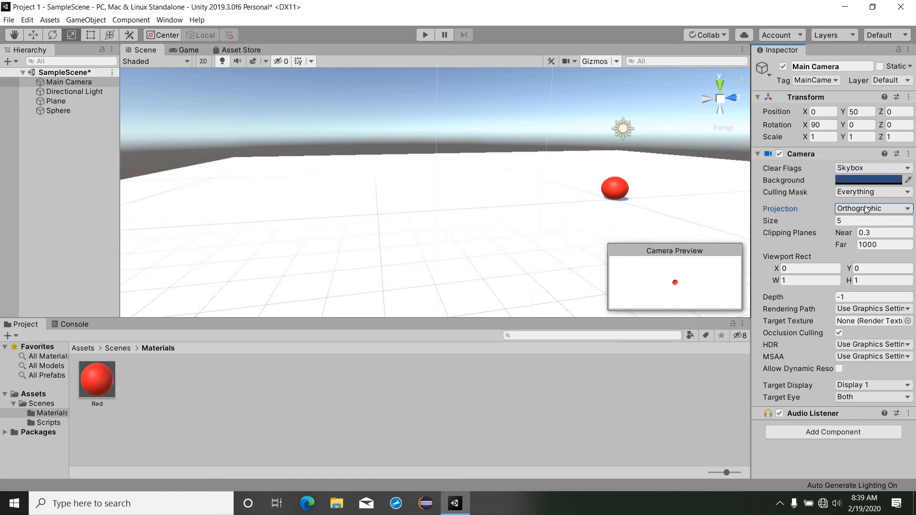
Step: Orbit the Scene view to inspect the camera frustum above the plane and sphere
{"action": "left_click_drag", "start_coordinate": [523, 120], "coordinate": [512, 204], "text": "alt"}
{"action": "right_click_drag", "start_coordinate": [513, 204], "coordinate": [490, 189]}
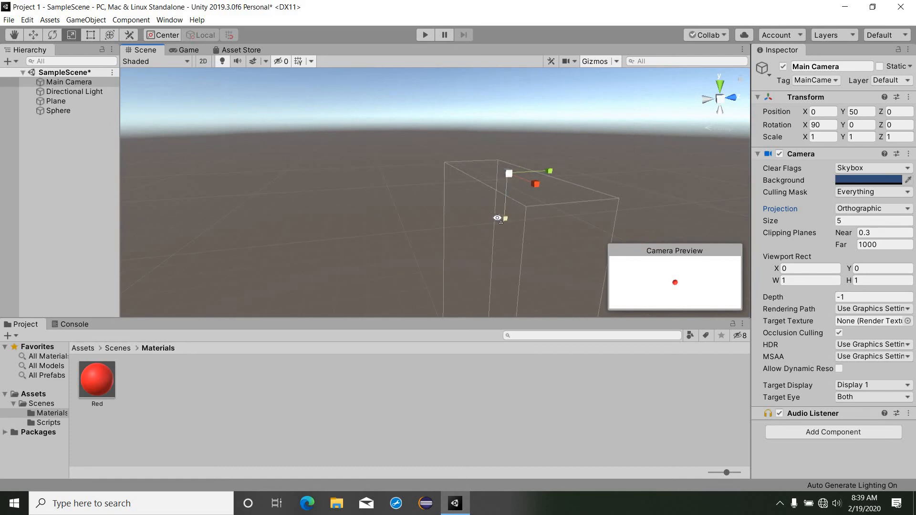
{"action": "right_click_drag", "start_coordinate": [466, 115], "coordinate": [391, 118]}
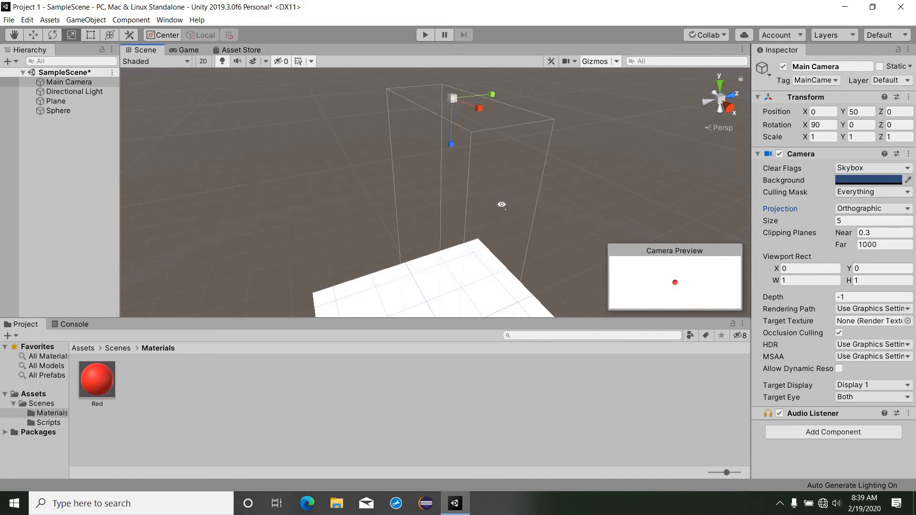
{"action": "mouse_move", "coordinate": [502, 204]}
{"action": "right_mouse_down"}
{"action": "mouse_move", "coordinate": [415, 205]}
{"action": "mouse_move", "coordinate": [501, 191]}
{"action": "right_mouse_up"}
{"action": "key", "text": "w"}
{"action": "key", "text": "s"}
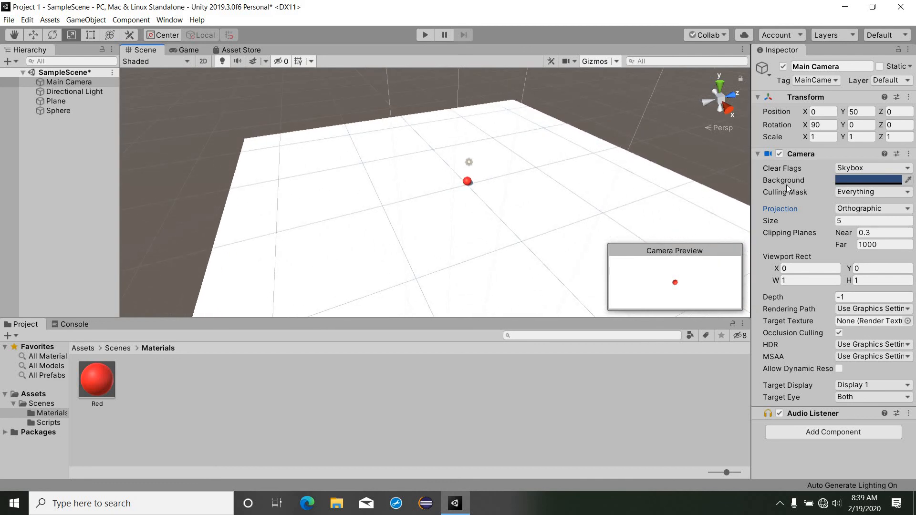
Step: Confirm the top-down red sphere shot in the Game view, then save the scene
{"action": "left_click", "coordinate": [190, 50]}
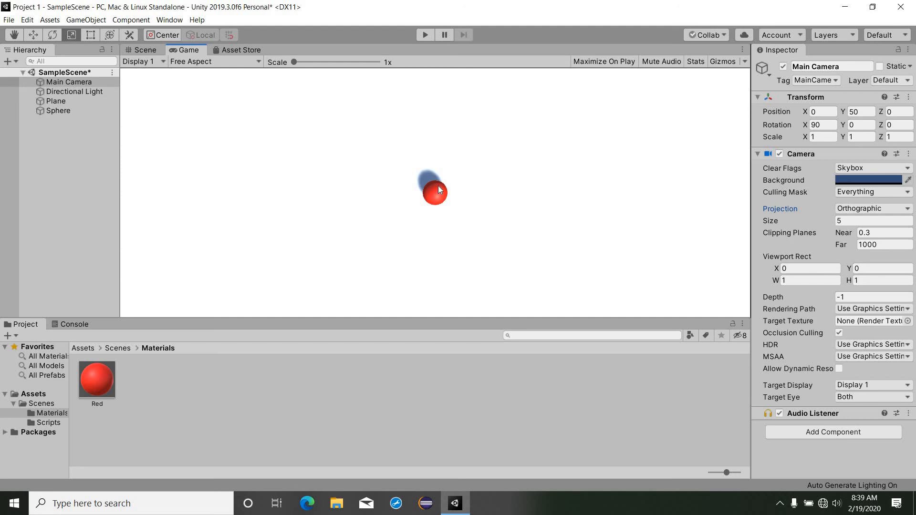
{"action": "left_click", "coordinate": [138, 51]}
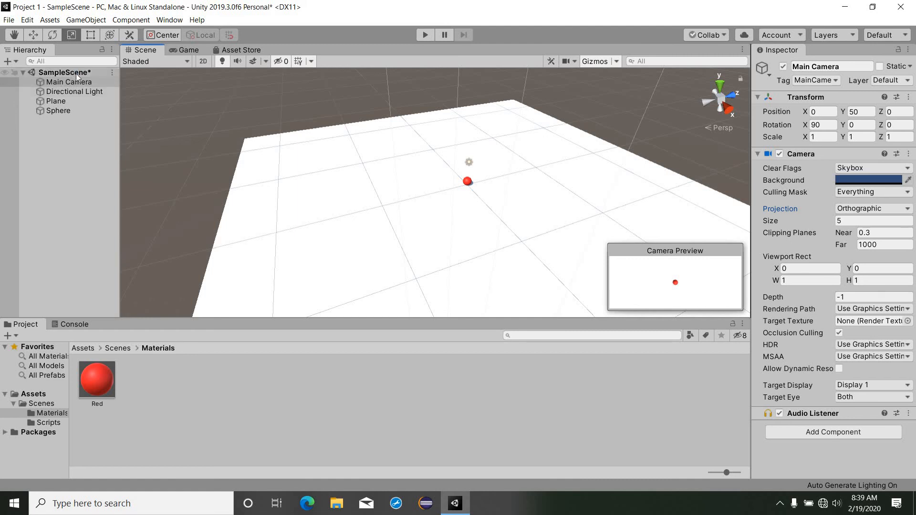
{"action": "key", "text": "ctrl+s"}
{"action": "key", "text": "w"}
{"action": "right_click_drag", "start_coordinate": [385, 168], "coordinate": [676, 447]}
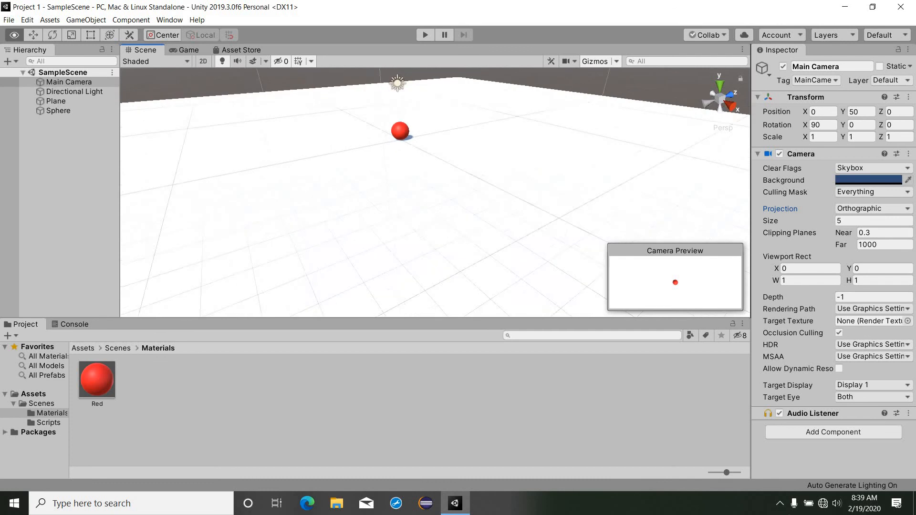
{"action": "left_click", "coordinate": [780, 503]}
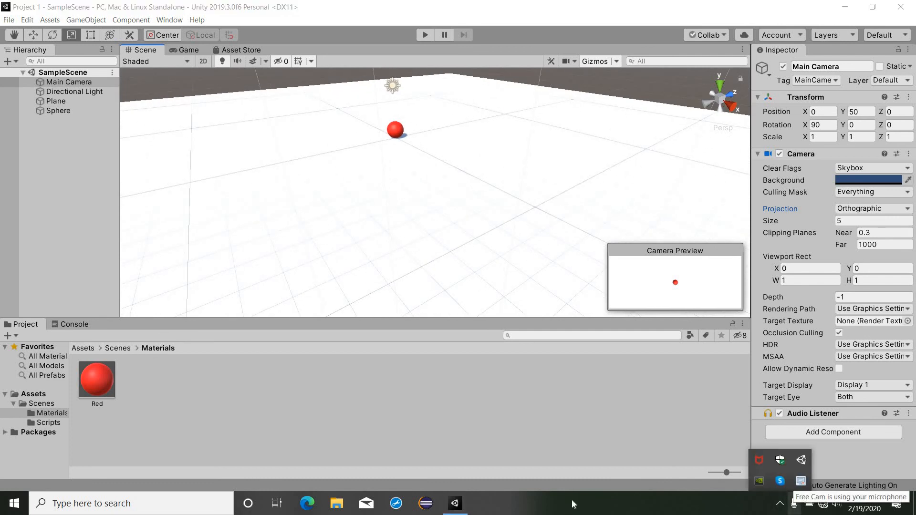
{"action": "left_click", "coordinate": [386, 115]}
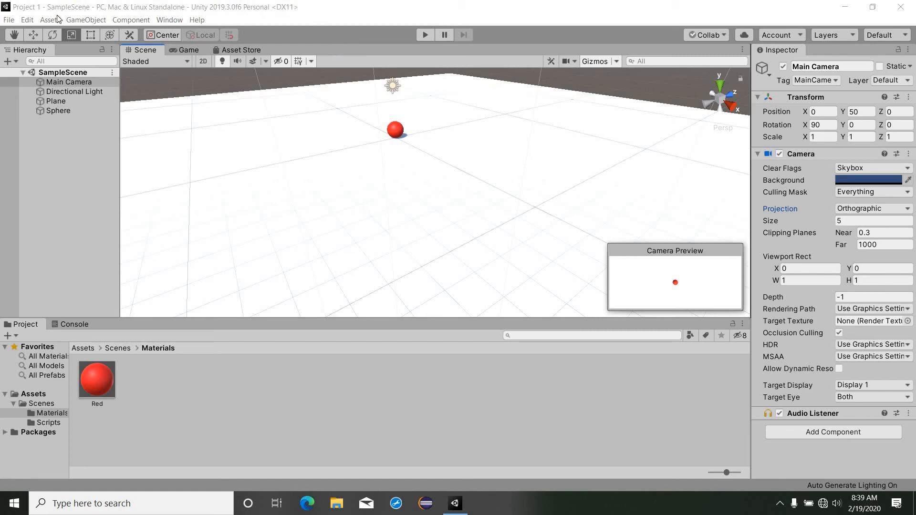
{"action": "left_click", "coordinate": [11, 23]}
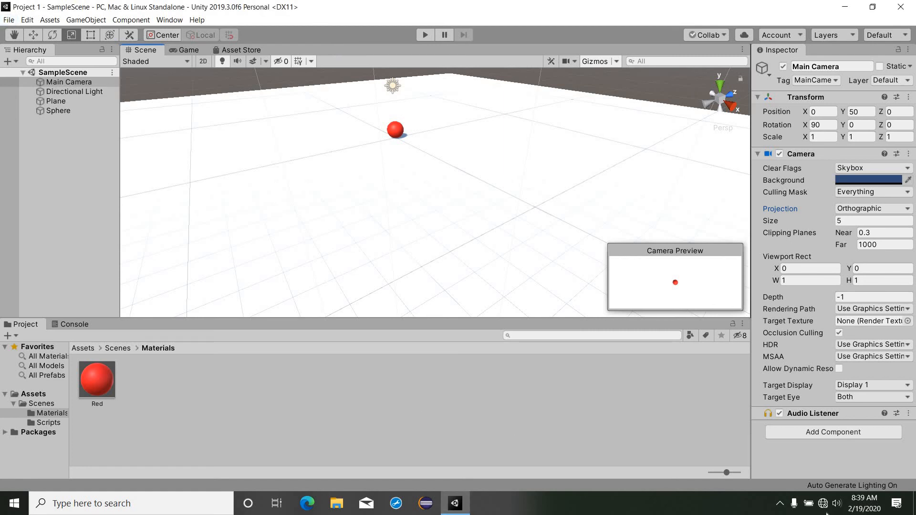